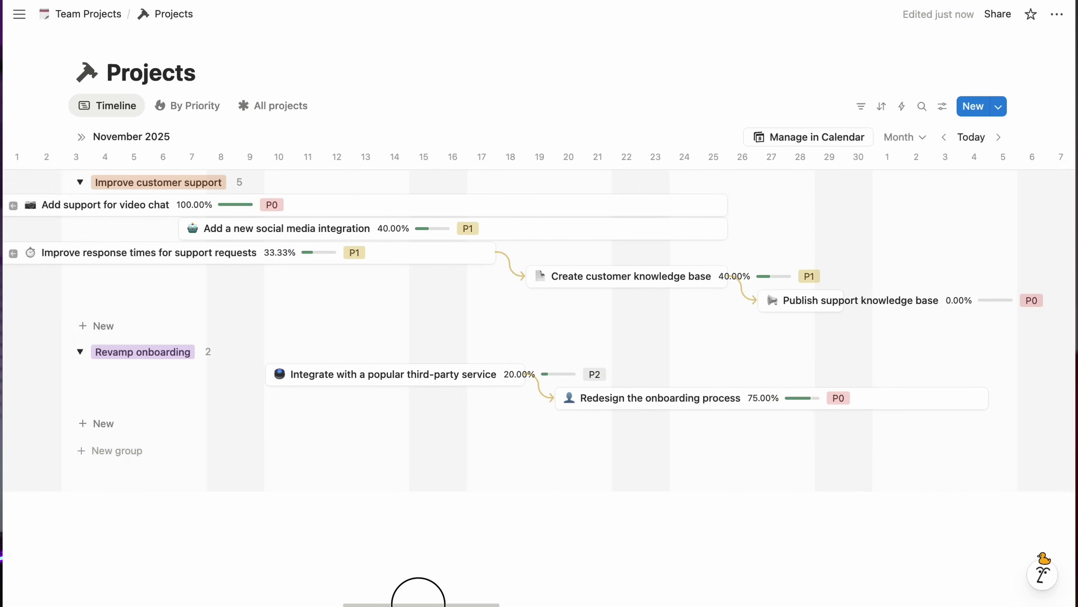
# Bring up the published Apps + Interviews job-tracker template page with its starry cover.
pyautogui.moveTo(418, 592); pyautogui.dragTo(505, 591)
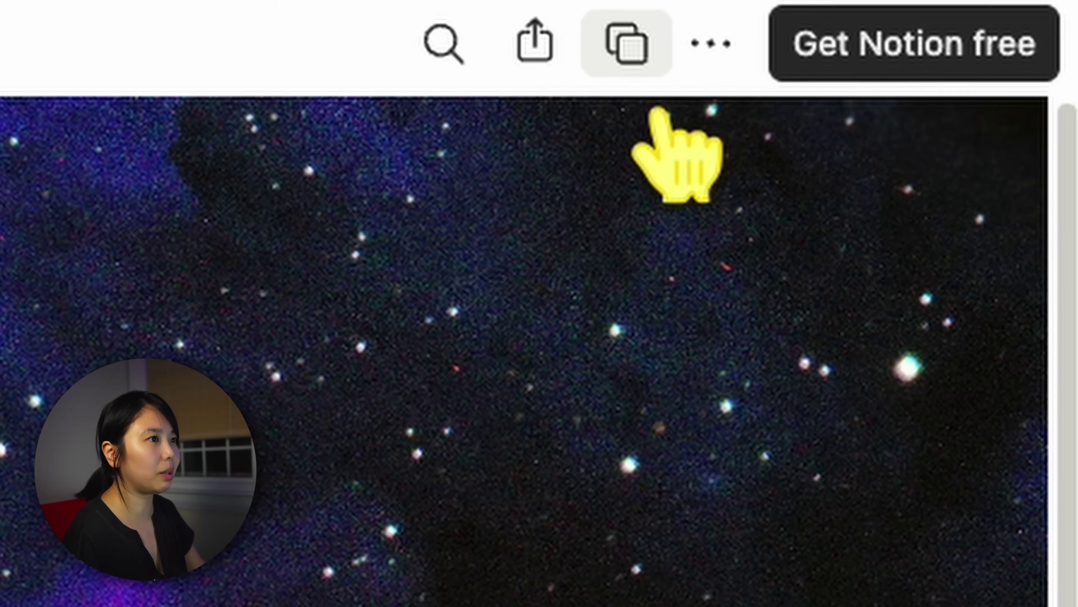
# Duplicate the template into the Private section and open its Database of applications.
pyautogui.click(686, 85)
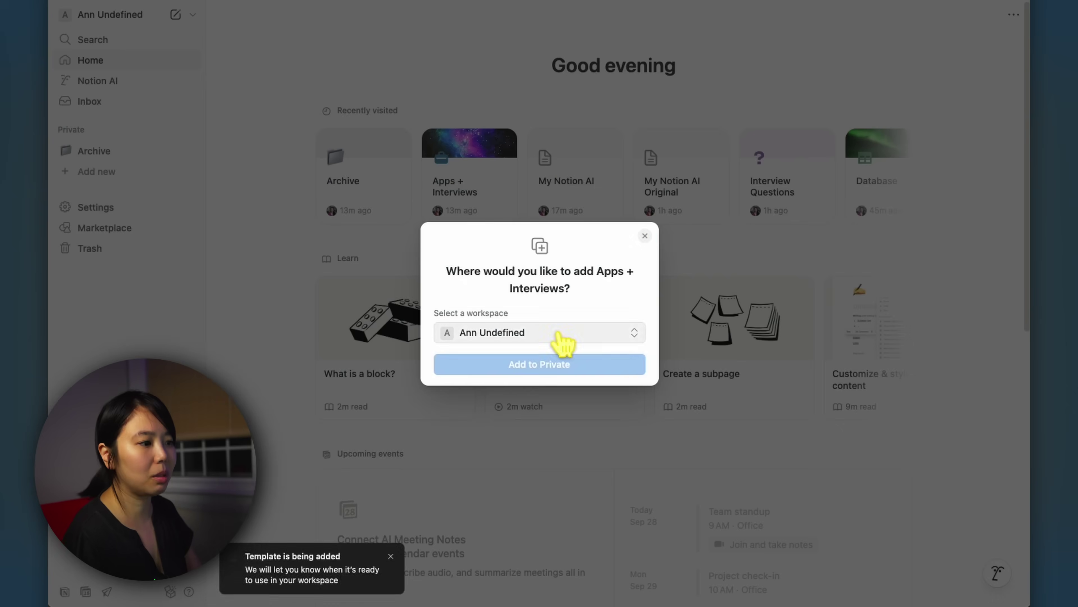
pyautogui.click(560, 362)
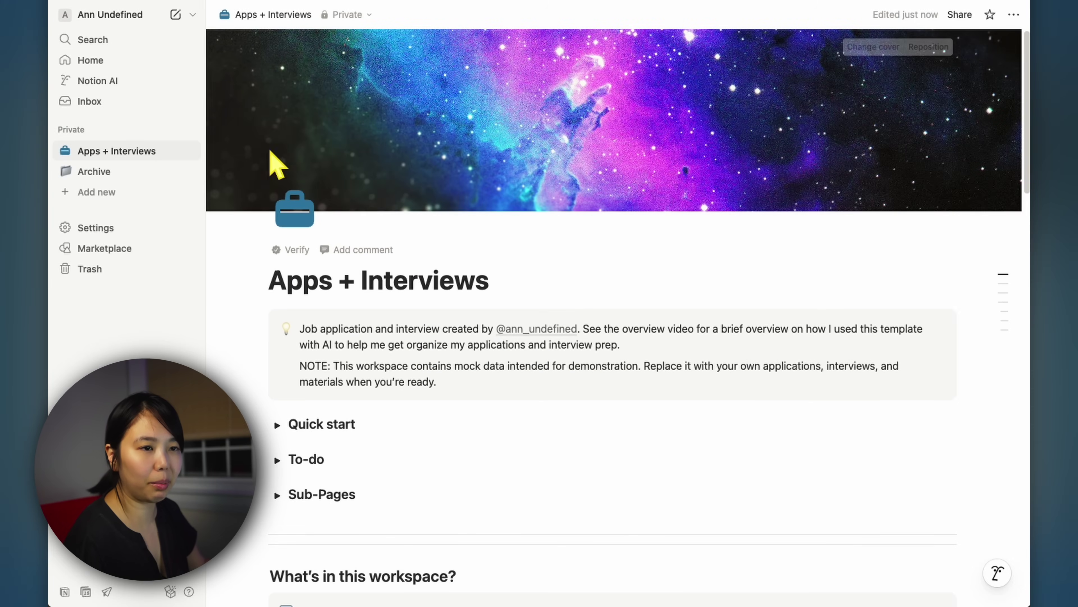
pyautogui.click(66, 151)
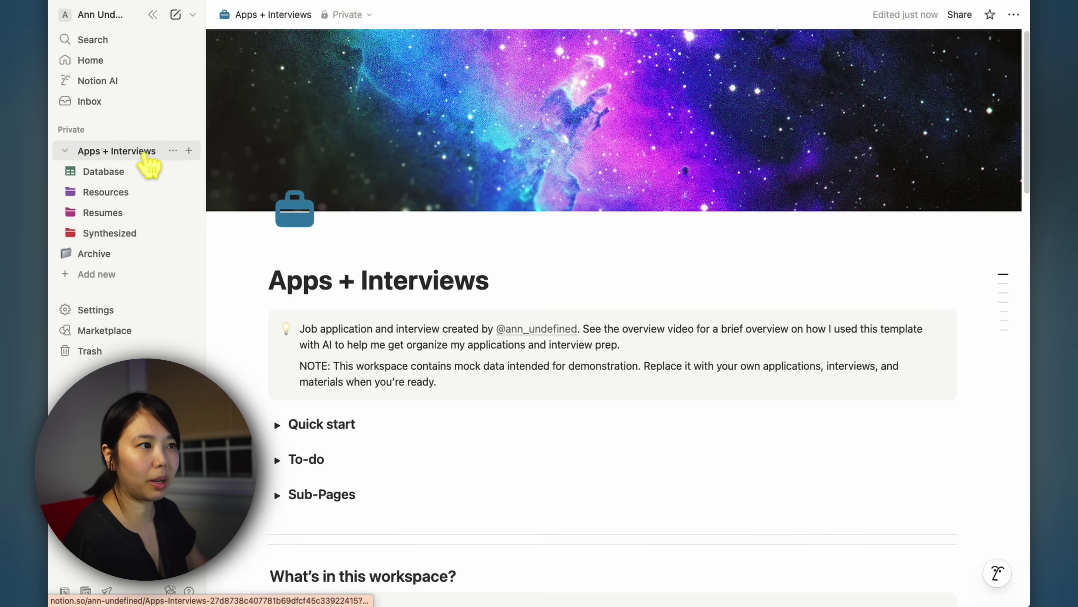
pyautogui.click(127, 174)
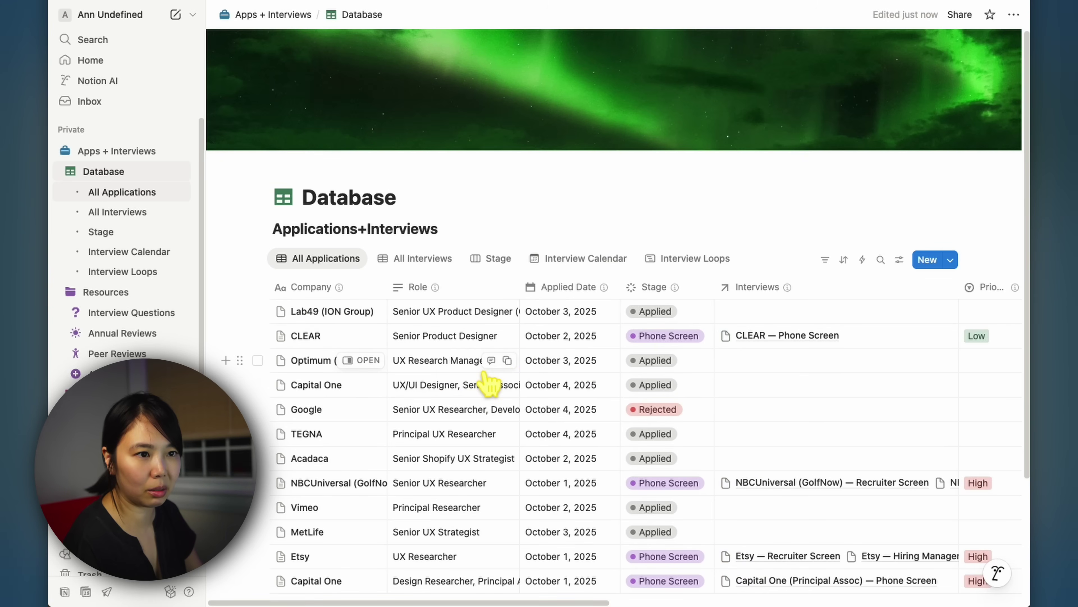
pyautogui.click(360, 385)
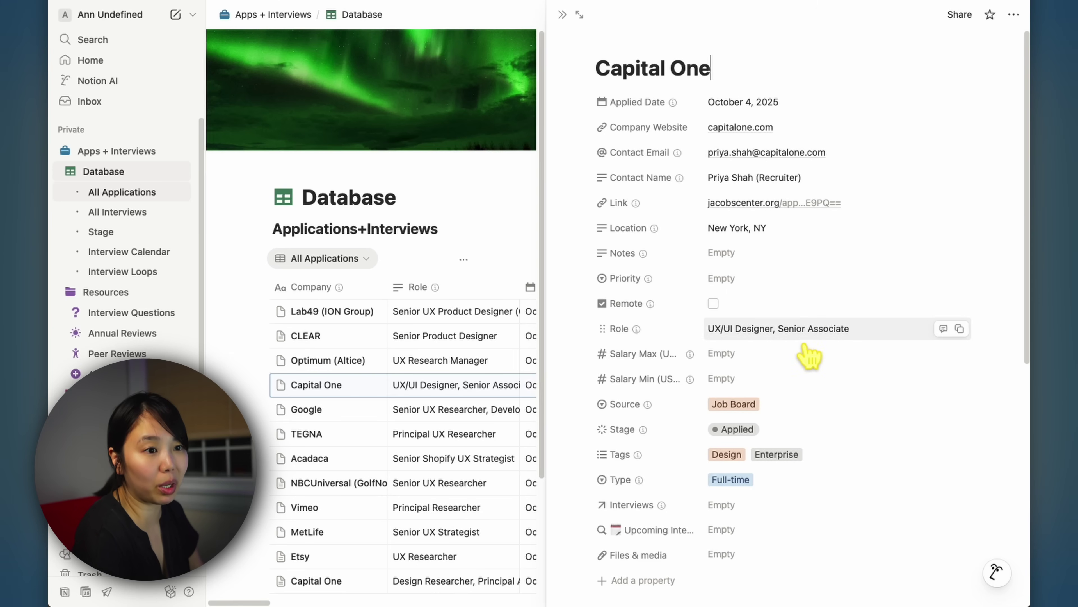
pyautogui.press('Escape')
pyautogui.scroll(-3, 272, 529)
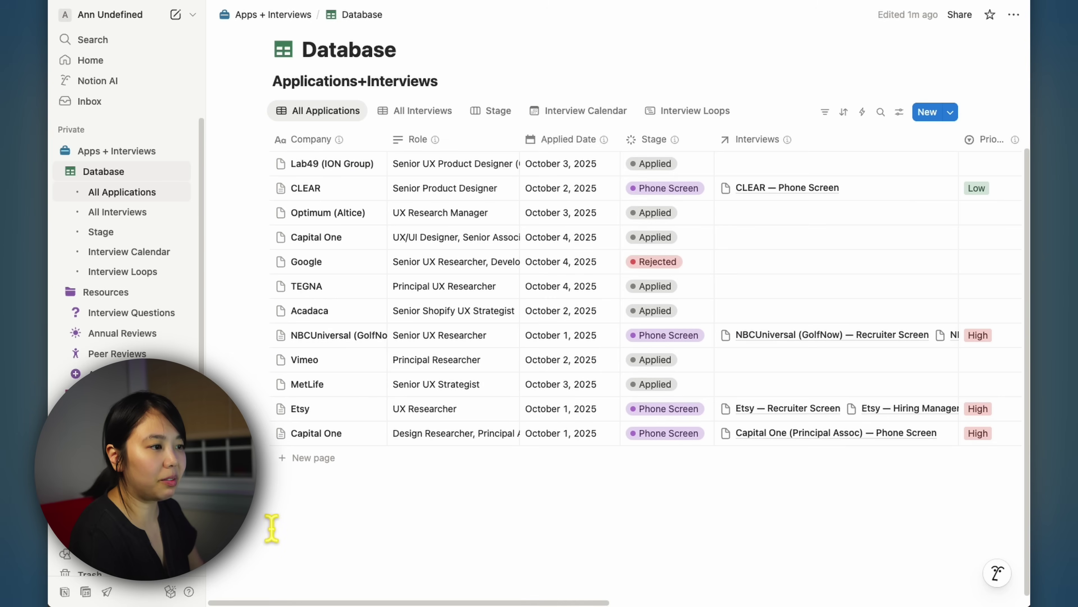
pyautogui.click(297, 459)
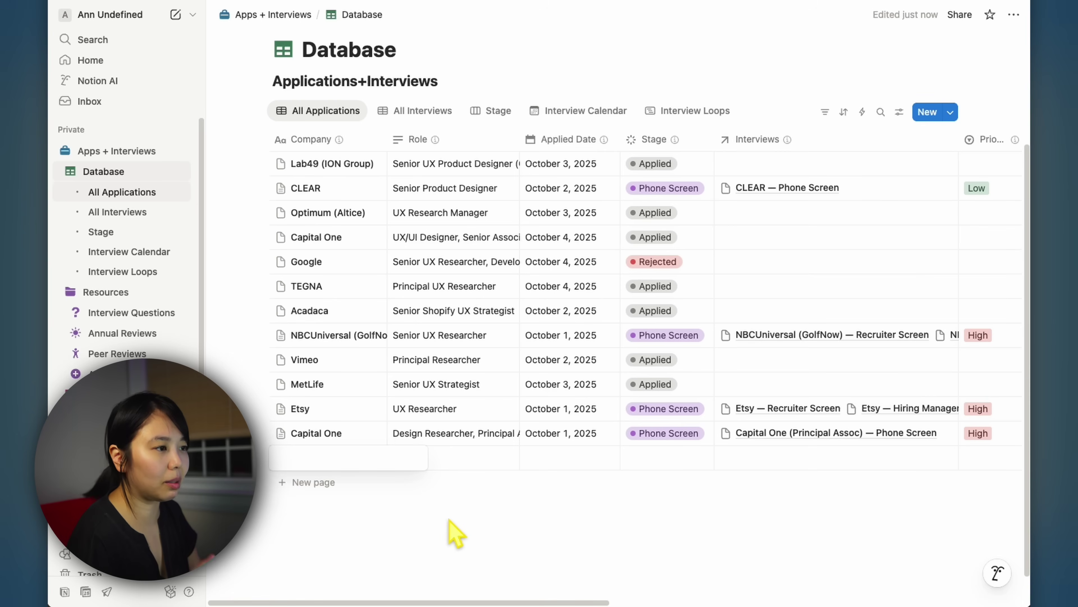
pyautogui.press('Escape')
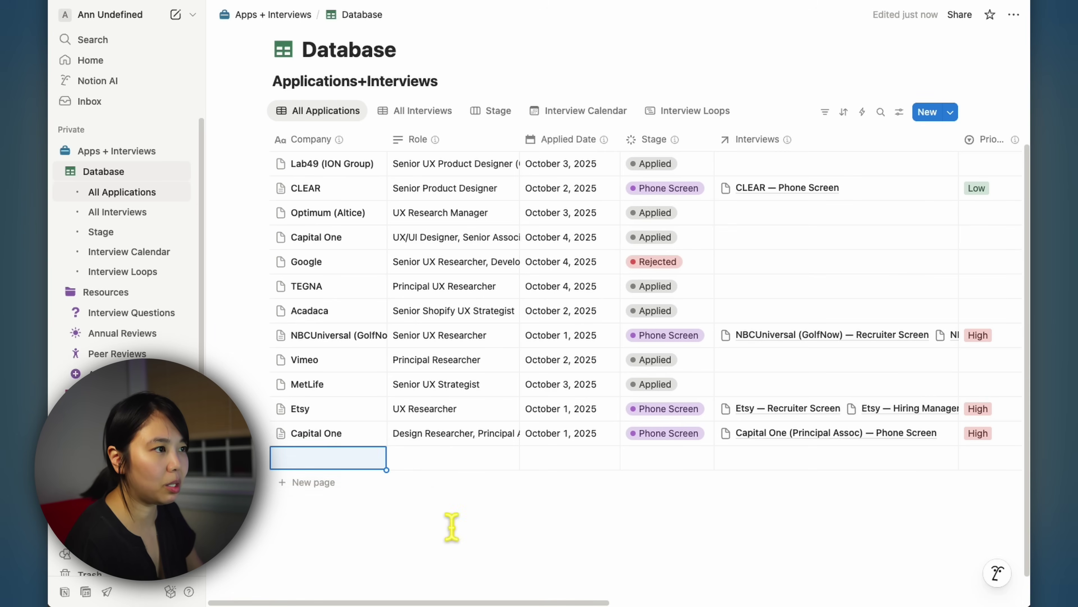
pyautogui.click(940, 116)
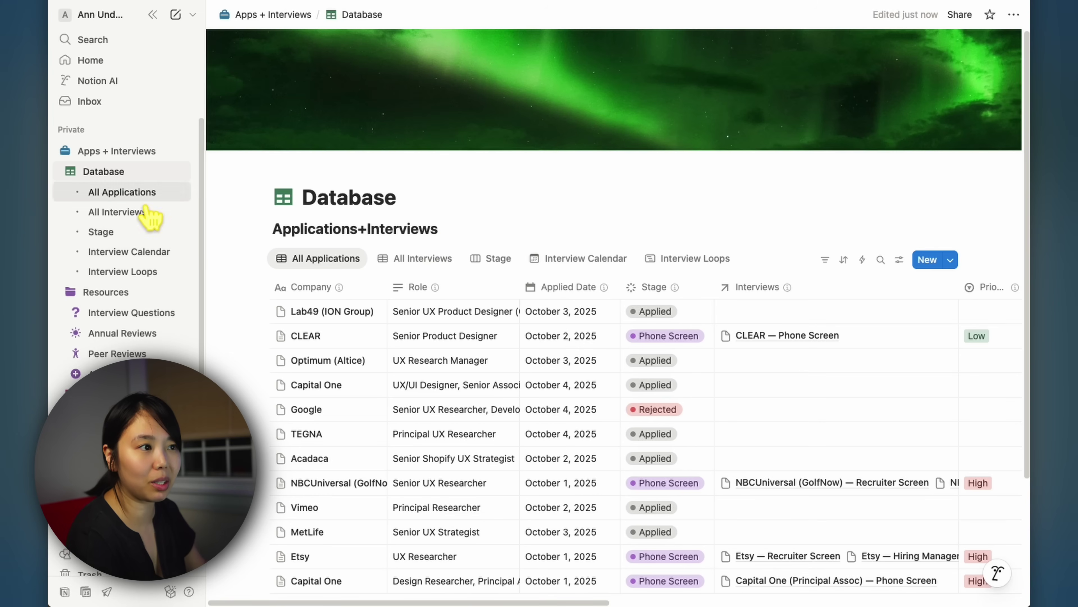
# Add a new interview in All Interviews linked to MetLife, then view the Interview Calendar.
pyautogui.click(141, 212)
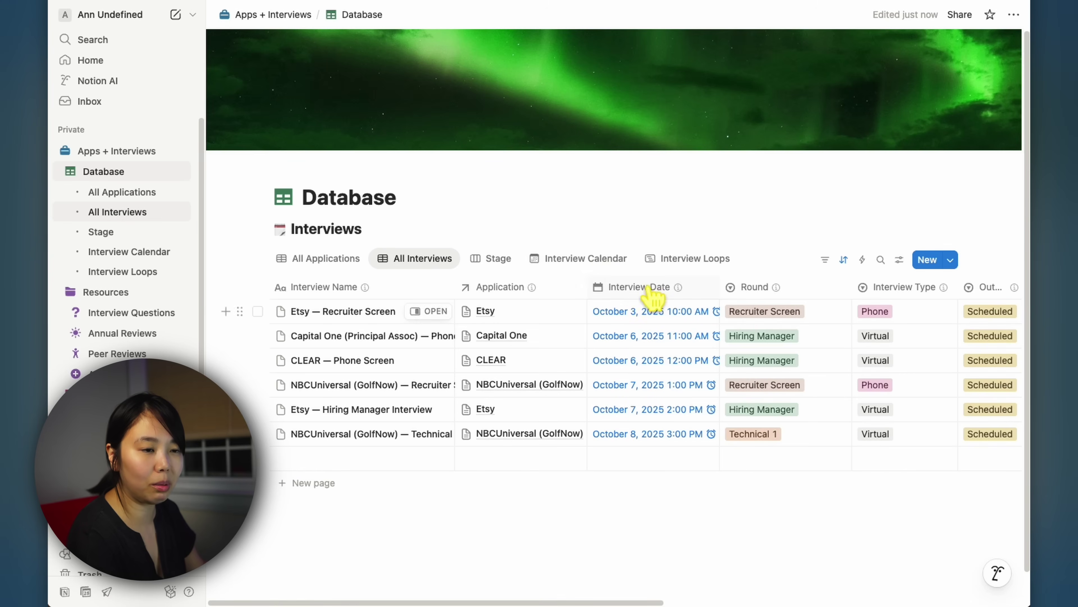
pyautogui.click(350, 466)
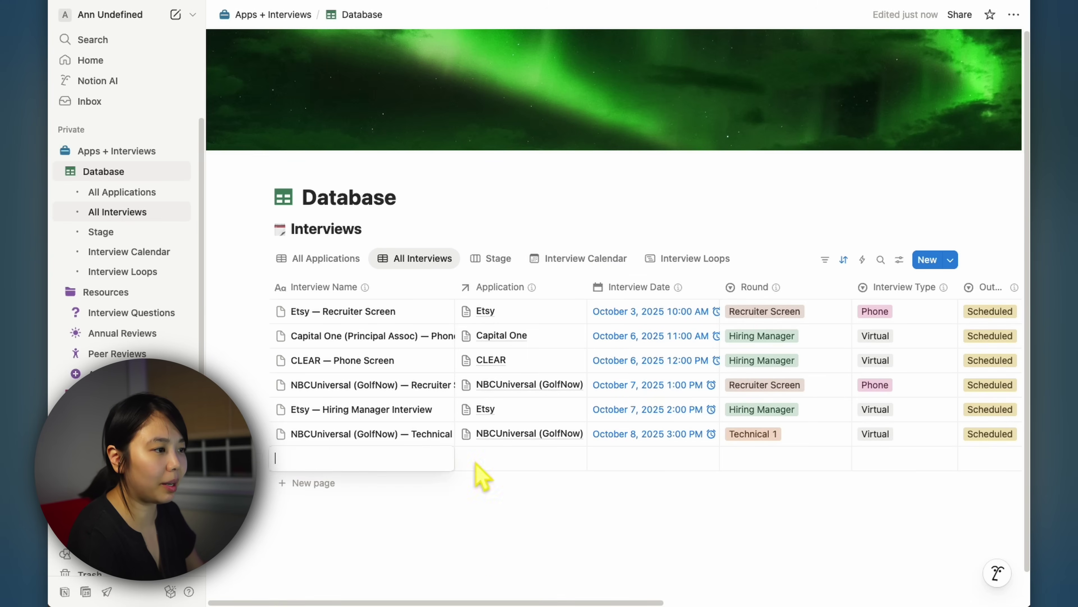
pyautogui.press('Escape')
pyautogui.click(509, 463)
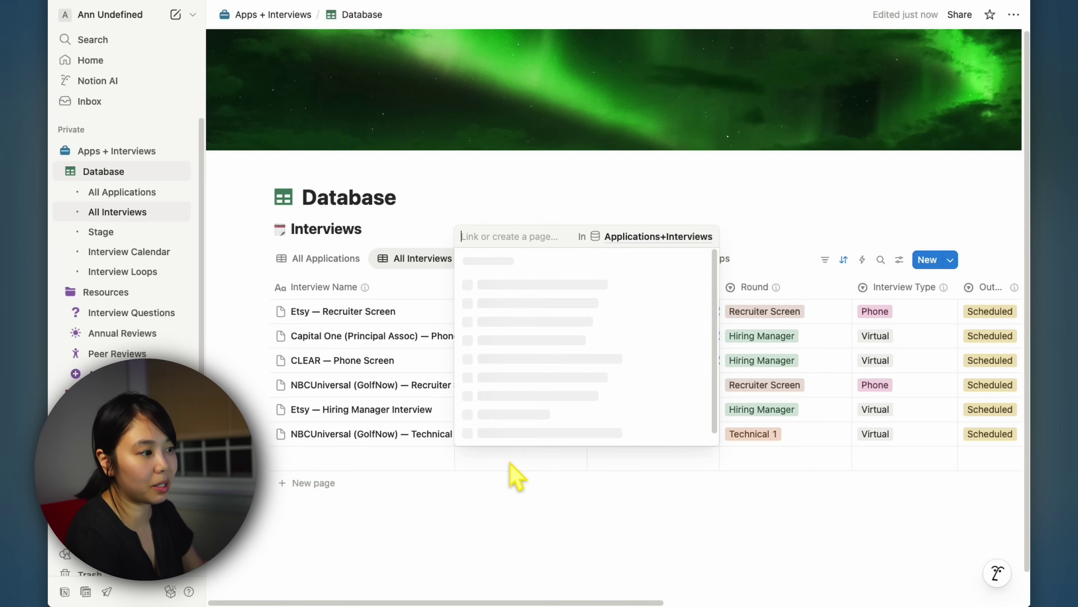
pyautogui.scroll(-3, 549, 407)
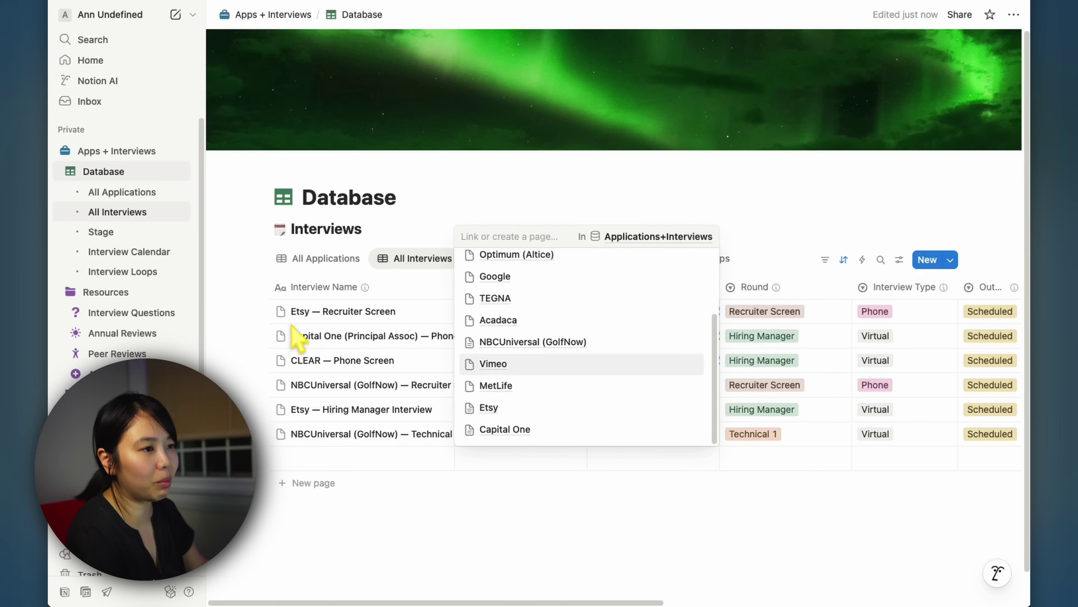
pyautogui.click(547, 385)
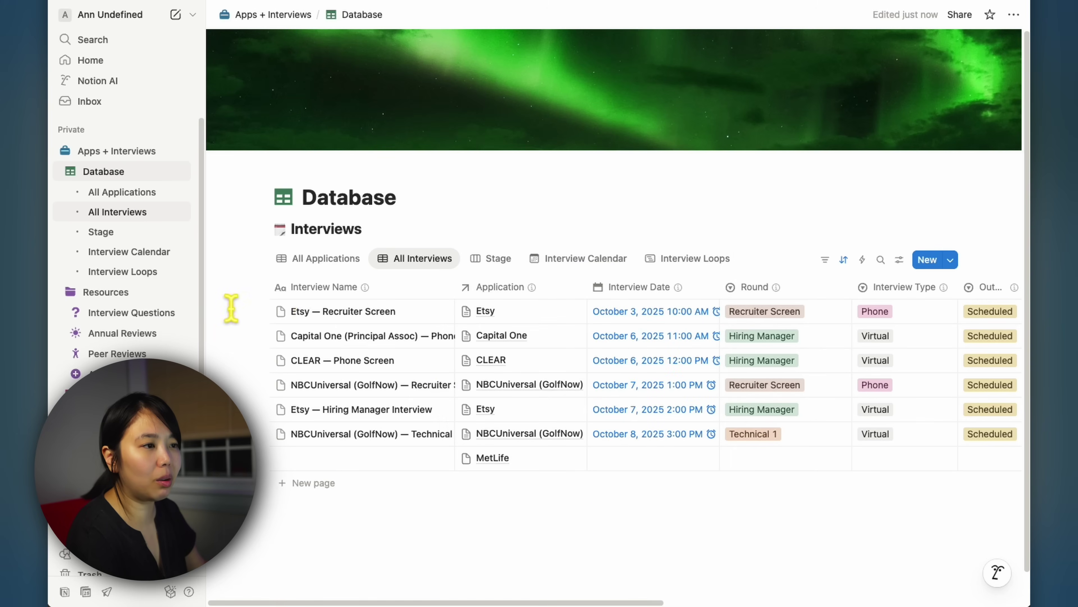
pyautogui.click(161, 252)
# Browse the calendar and the Interview Loops timeline, then return to the All Applications table.
pyautogui.scroll(-3, 741, 497)
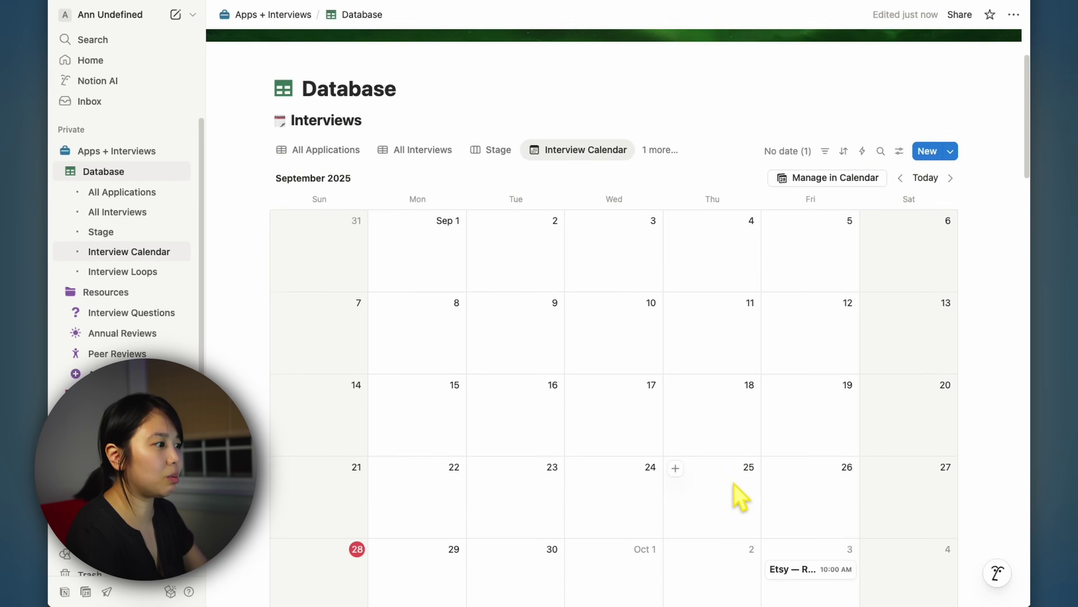
pyautogui.scroll(-5, 741, 495)
pyautogui.scroll(-1, 509, 468)
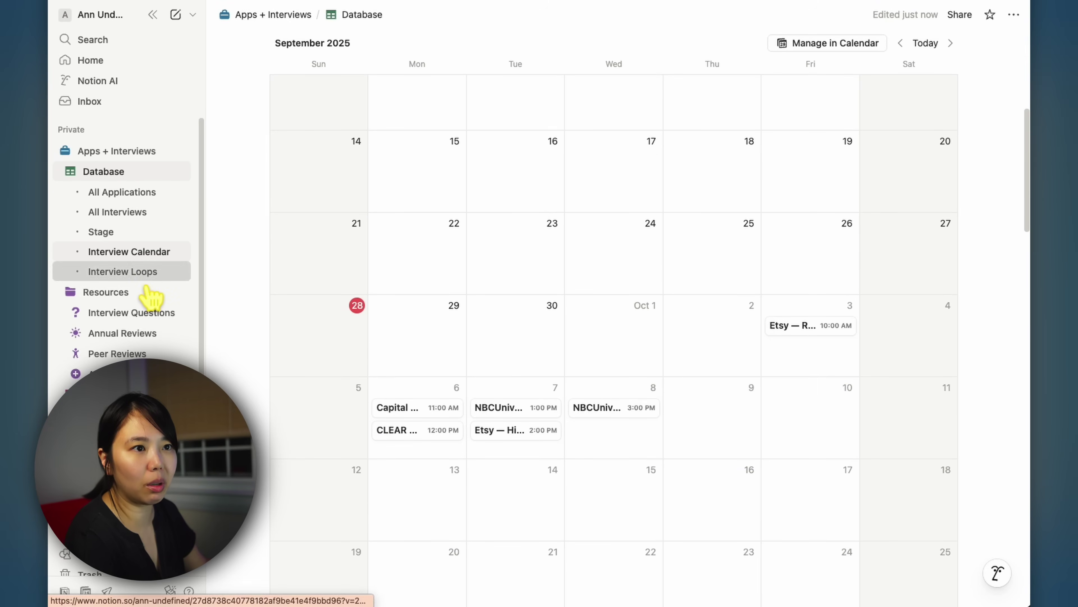
pyautogui.click(144, 274)
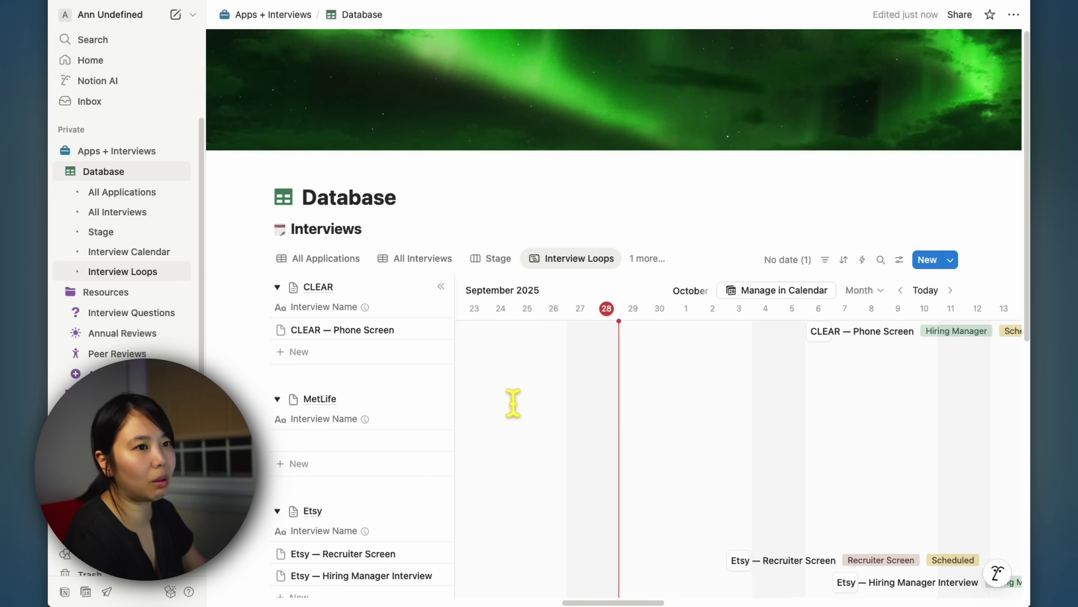
pyautogui.scroll(-2, 578, 462)
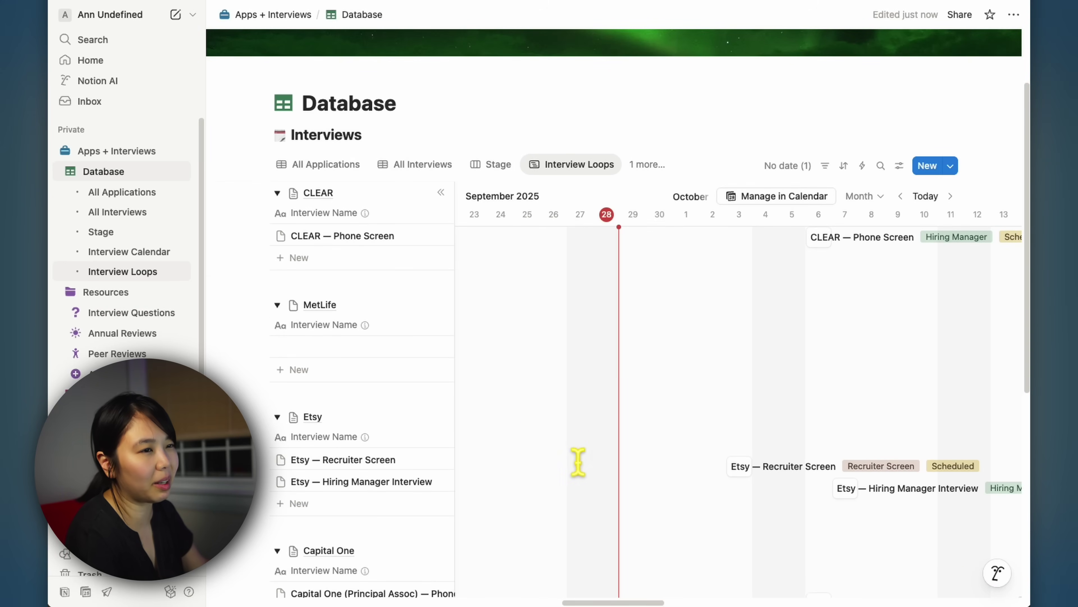
pyautogui.scroll(-2, 785, 477)
pyautogui.click(129, 193)
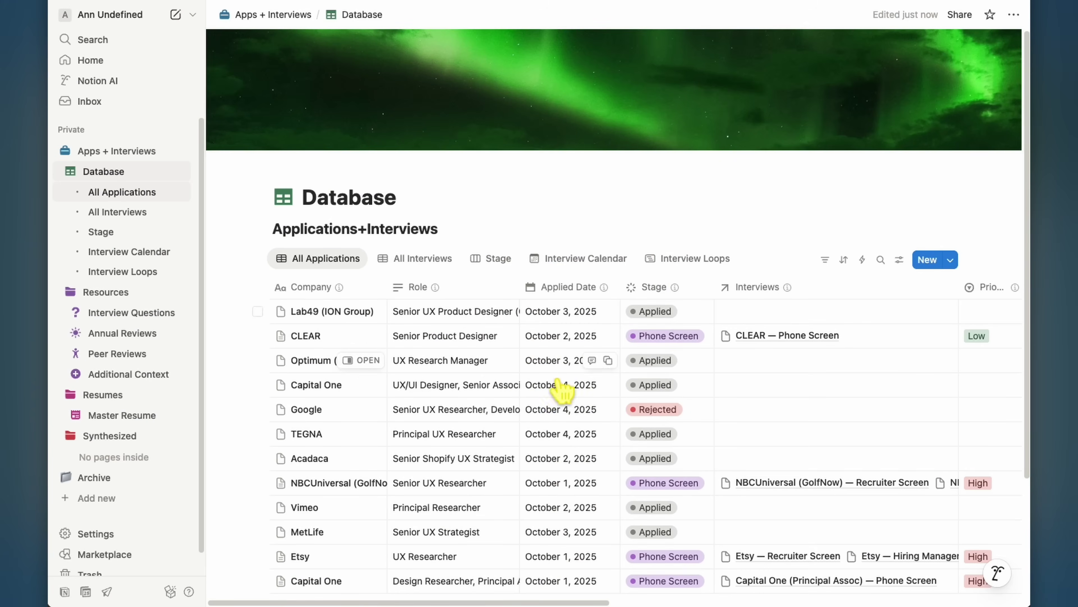
# Open Notion AI on the Auto model to draft adding two job links as To Apply.
pyautogui.scroll(-4, 446, 466)
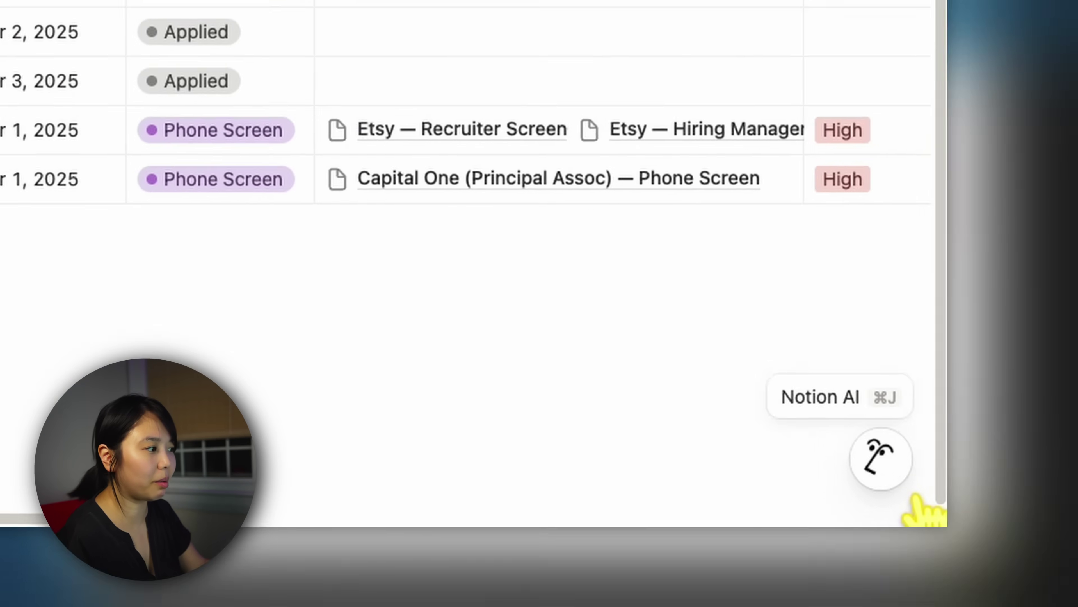
pyautogui.click(996, 572)
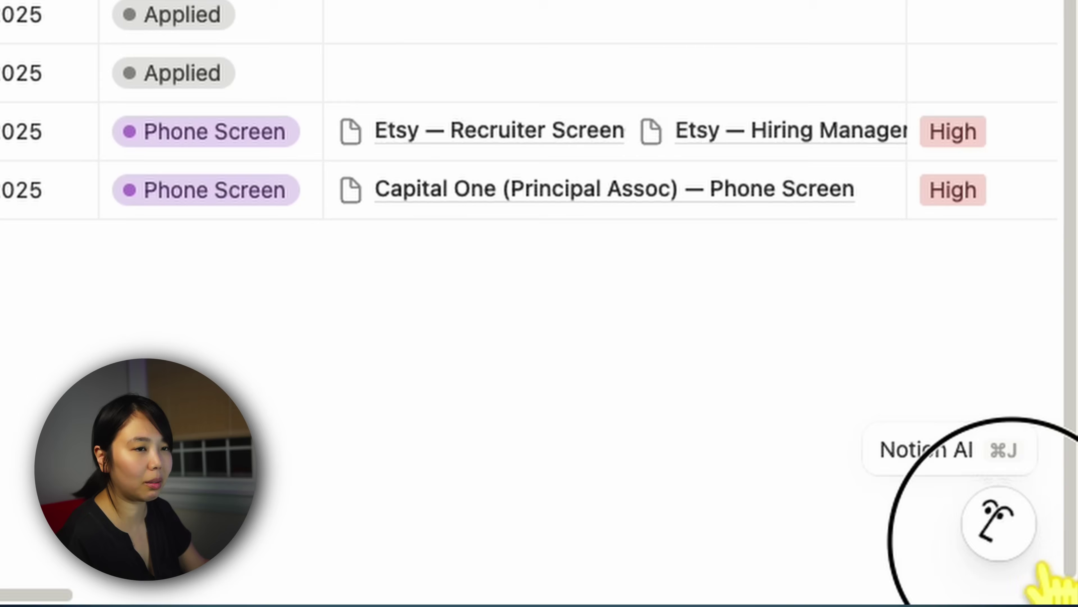
pyautogui.click(778, 423)
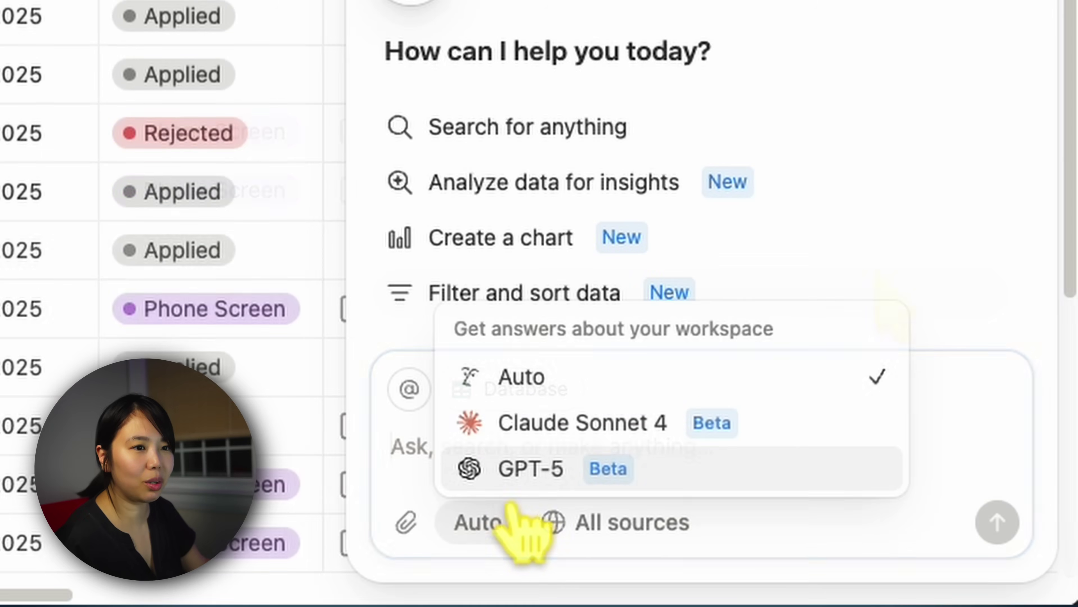
pyautogui.click(552, 398)
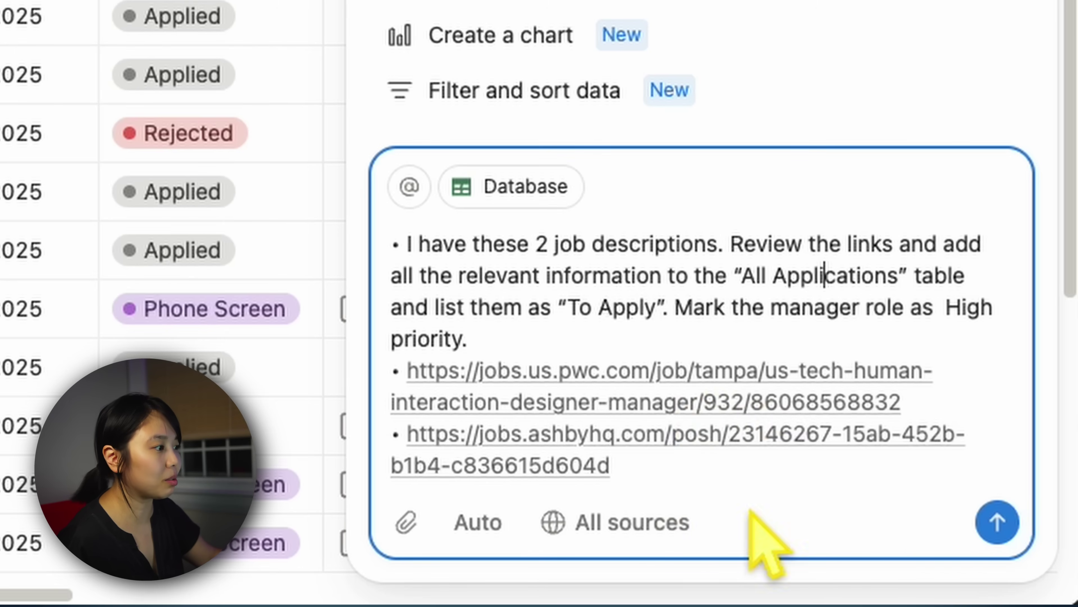
# Send the request to add PwC and Posh as To Apply, then review the AI's retry note.
pyautogui.click(996, 520)
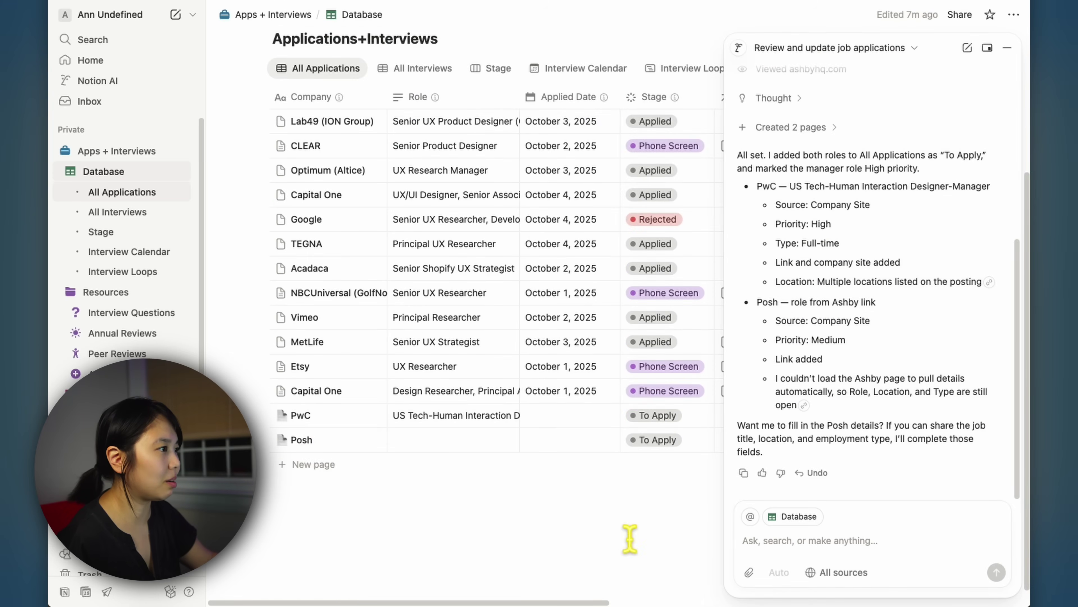
pyautogui.moveTo(507, 601); pyautogui.dragTo(653, 601)
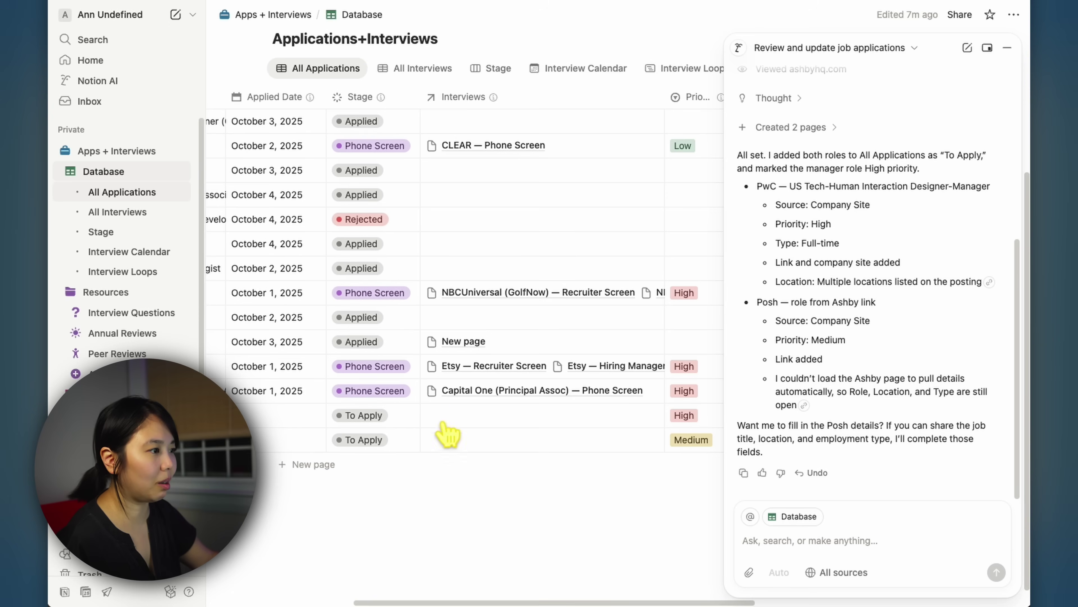
pyautogui.moveTo(495, 601); pyautogui.dragTo(643, 601)
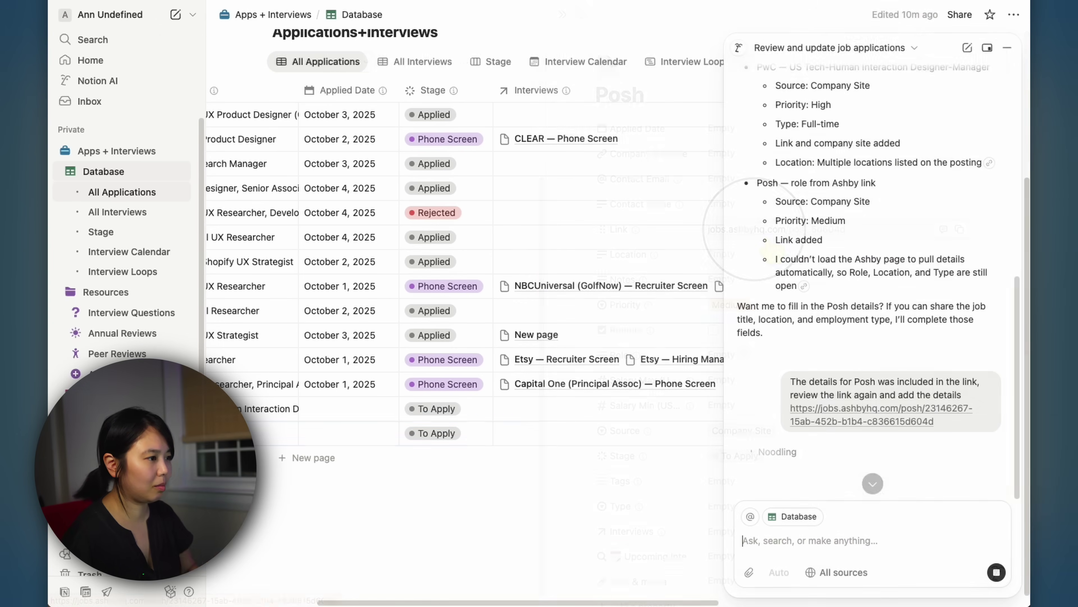
pyautogui.click(872, 484)
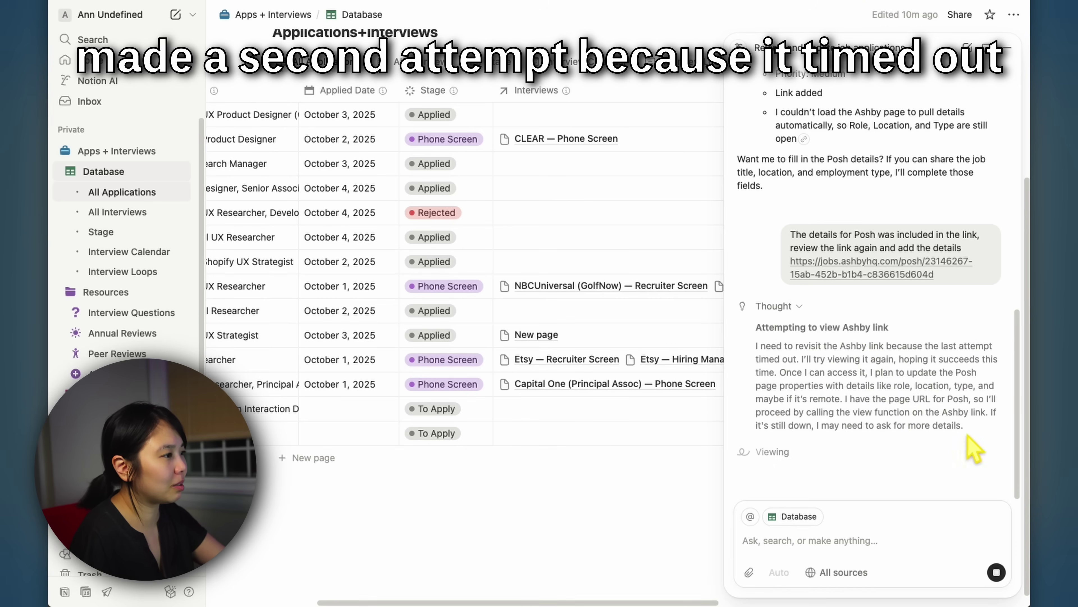
pyautogui.moveTo(874, 385); pyautogui.dragTo(791, 346)
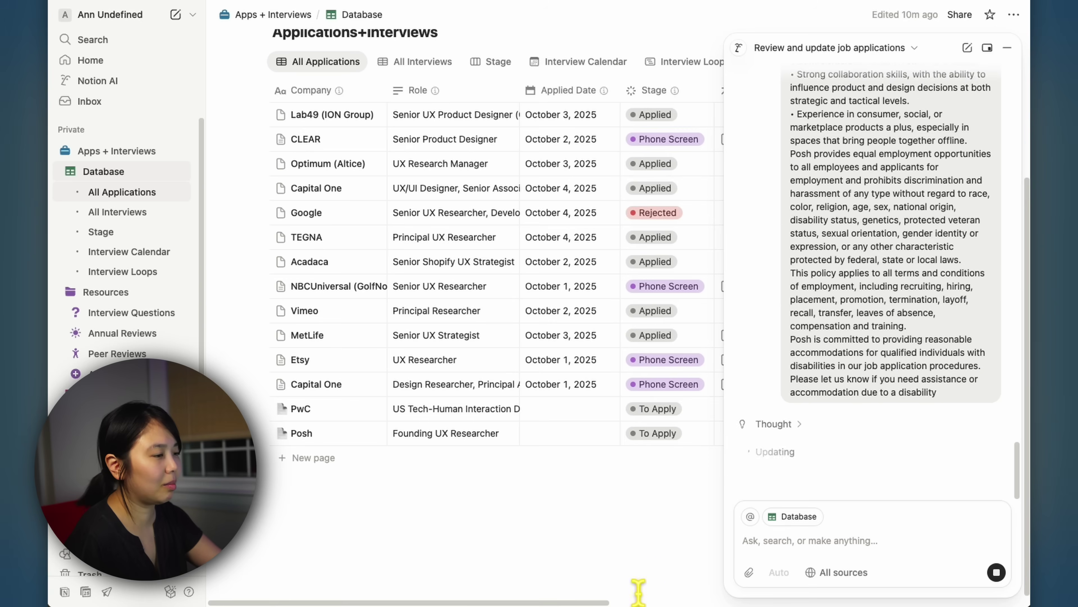
# Open the Posh application and fill it with the [APPLICATION TEMPLATE].
pyautogui.click(339, 433)
pyautogui.click(1007, 47)
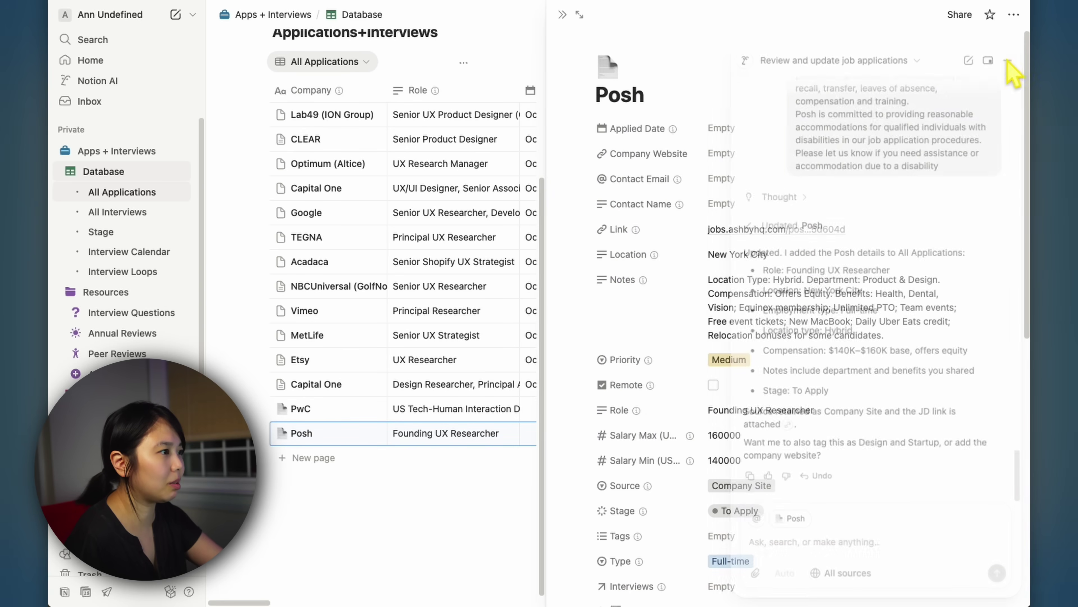
pyautogui.scroll(-3, 826, 468)
pyautogui.scroll(3, 860, 298)
pyautogui.scroll(-7, 891, 404)
pyautogui.click(752, 514)
pyautogui.scroll(-3, 747, 541)
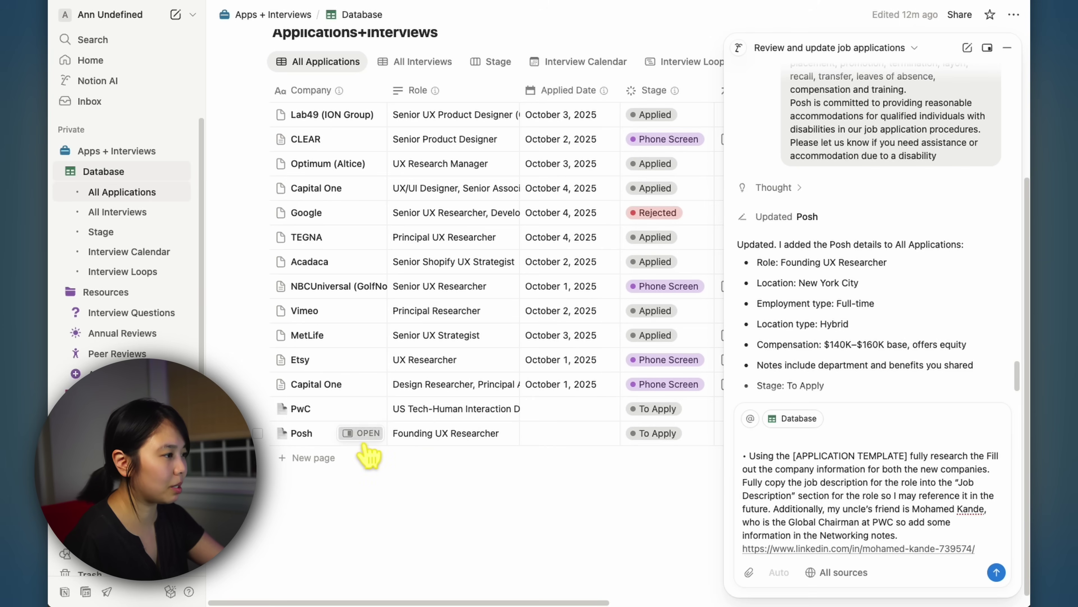
# Close the Posh page and send the company research request to Notion AI.
pyautogui.click(361, 432)
pyautogui.scroll(-8, 692, 468)
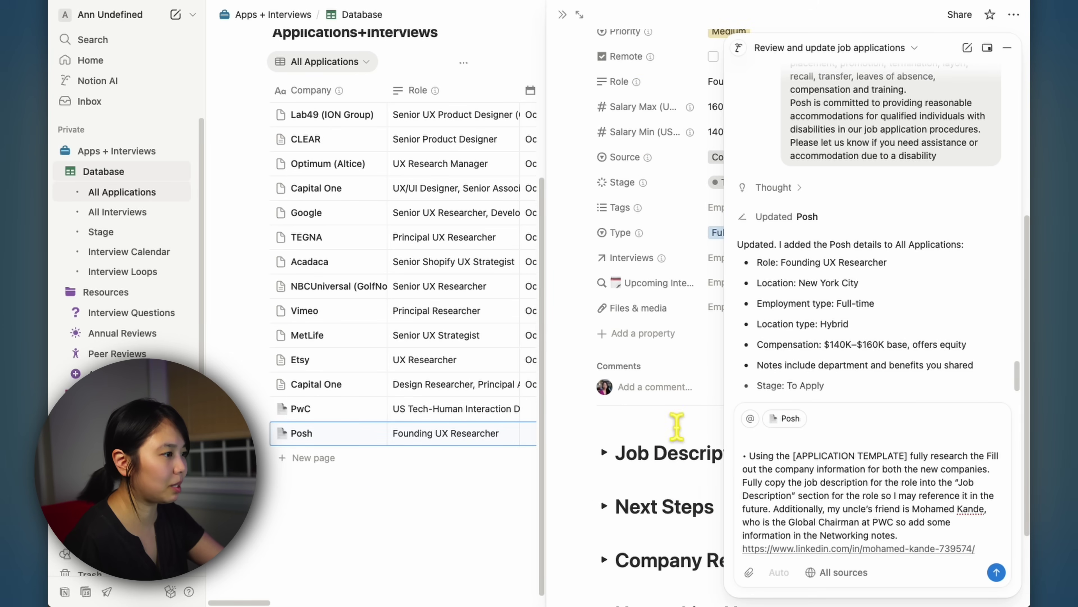
pyautogui.click(448, 515)
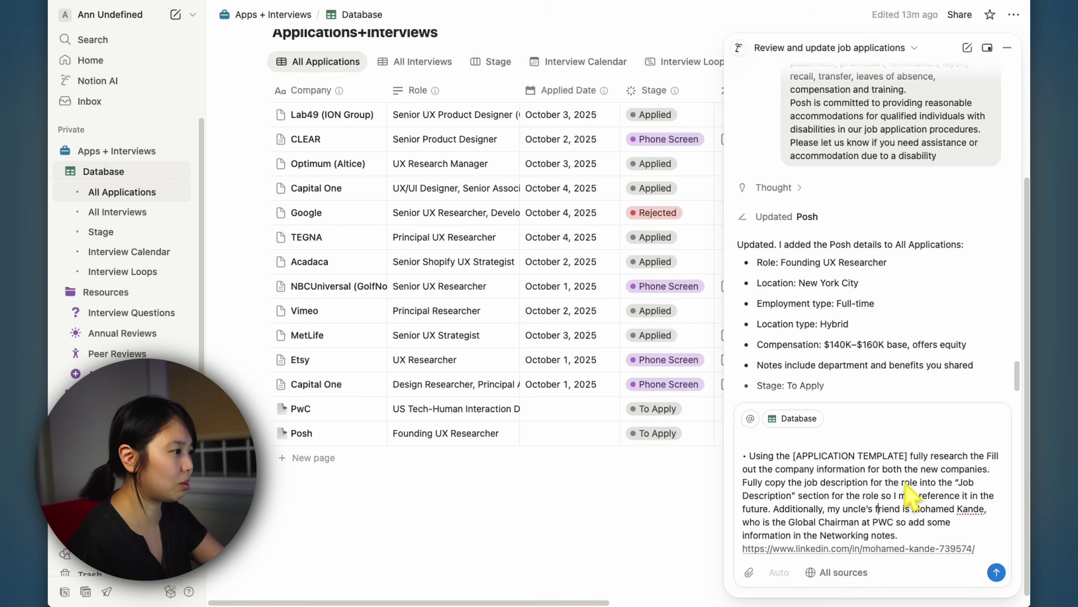
pyautogui.press('Return')
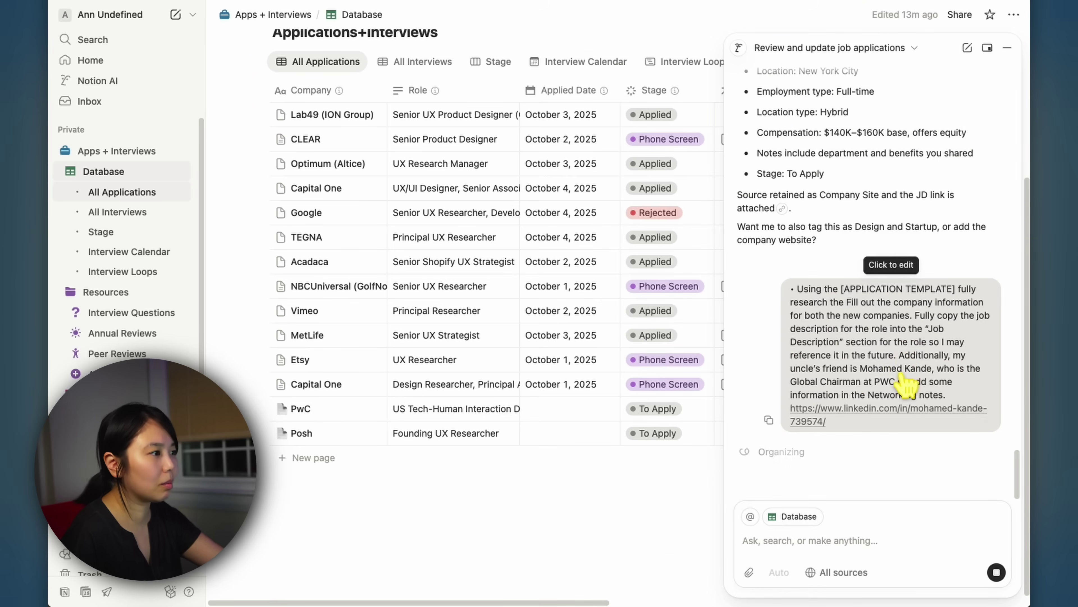
pyautogui.scroll(5, 609, 569)
pyautogui.scroll(-5, 609, 569)
# Open PwC beside the table and check its AI-filled Job Description.
pyautogui.click(352, 407)
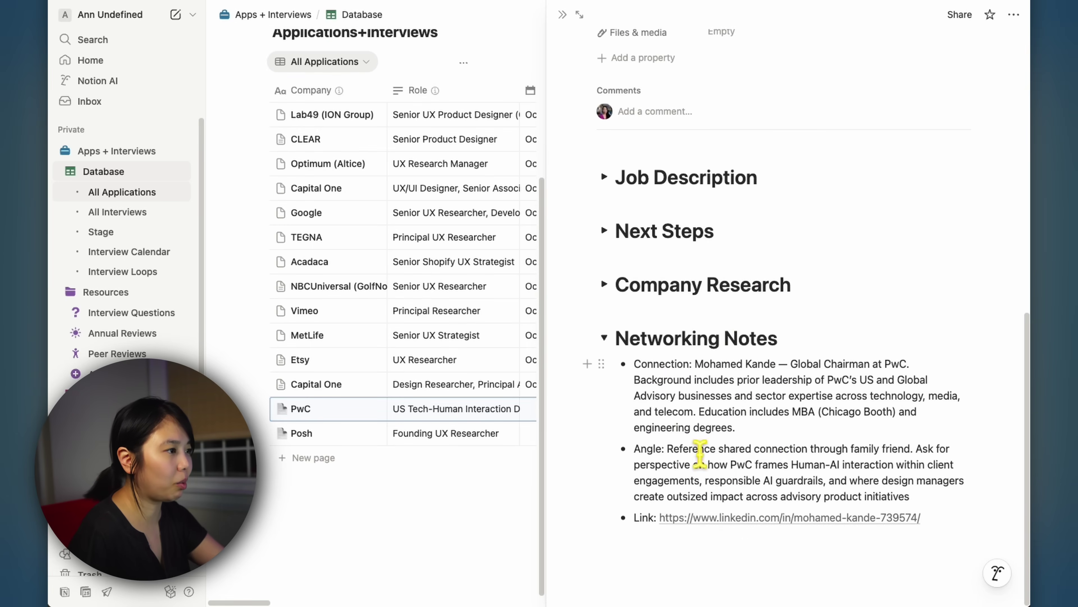
pyautogui.click(997, 573)
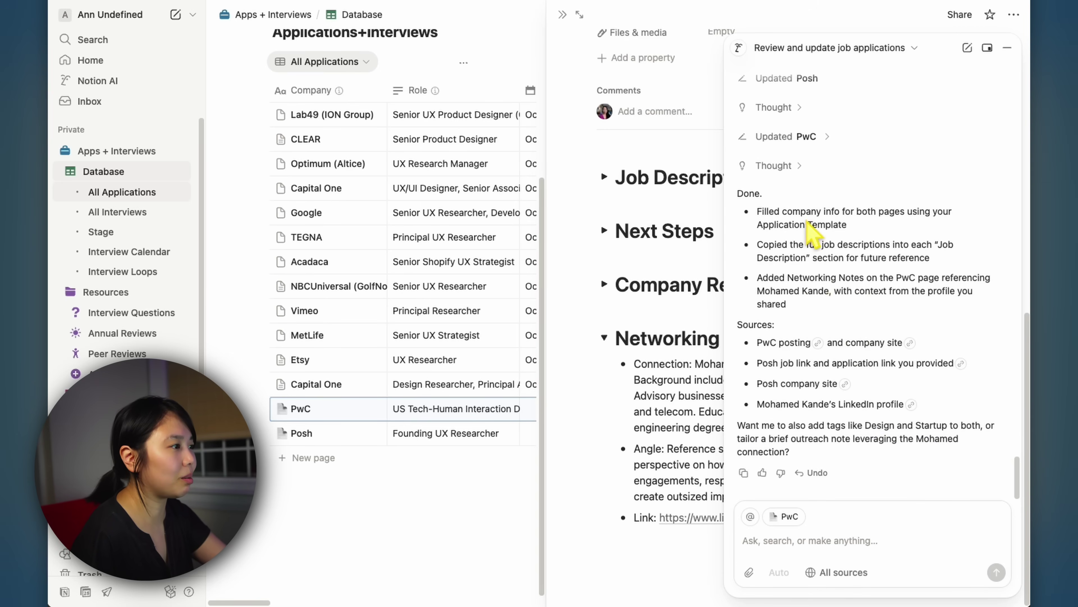
pyautogui.moveTo(790, 255); pyautogui.dragTo(764, 303)
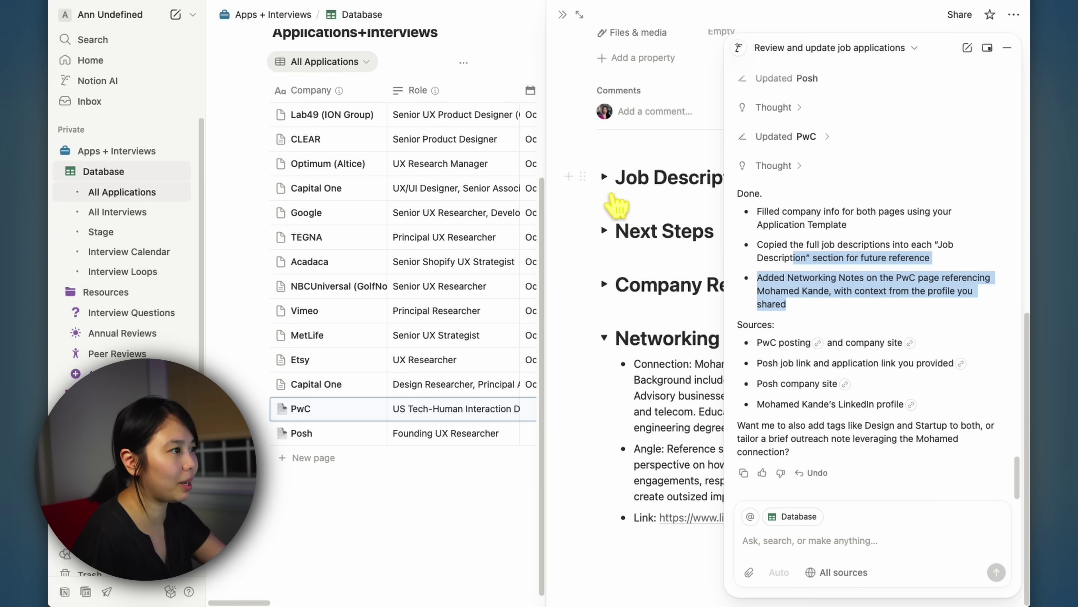
pyautogui.click(604, 176)
pyautogui.scroll(-5, 684, 419)
pyautogui.scroll(8, 684, 418)
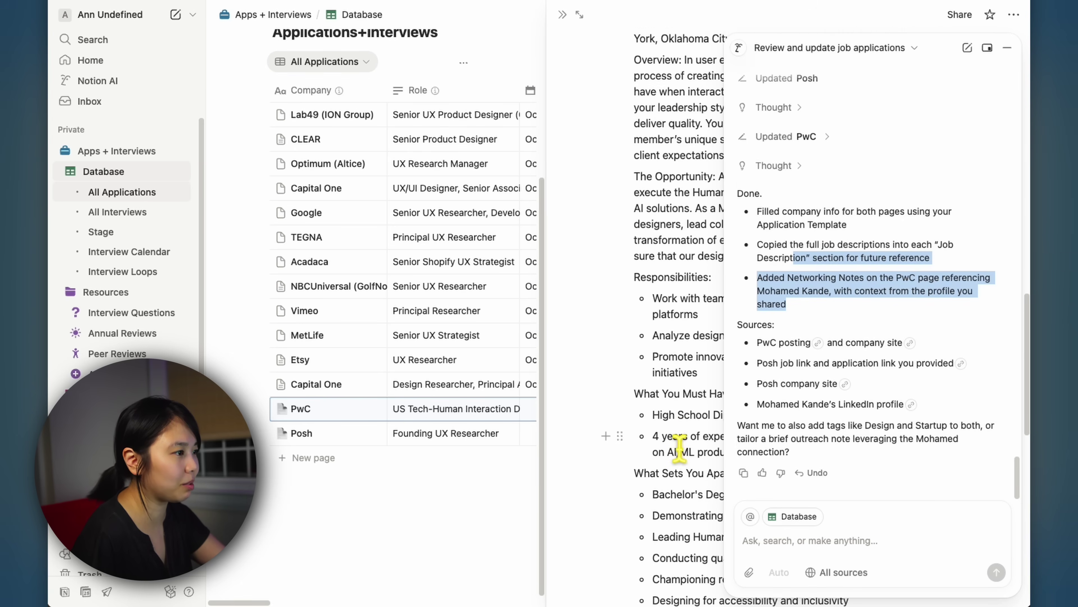
pyautogui.click(604, 124)
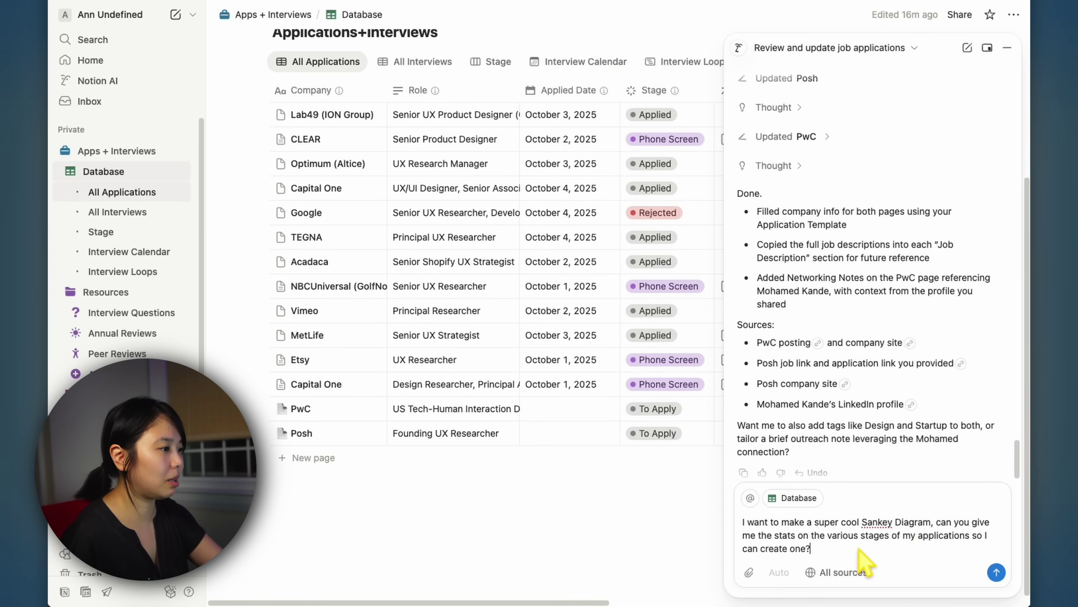
# Submit the Sankey stage-statistics question to Notion AI and review its per-stage counts and CSV.
pyautogui.click(1008, 585)
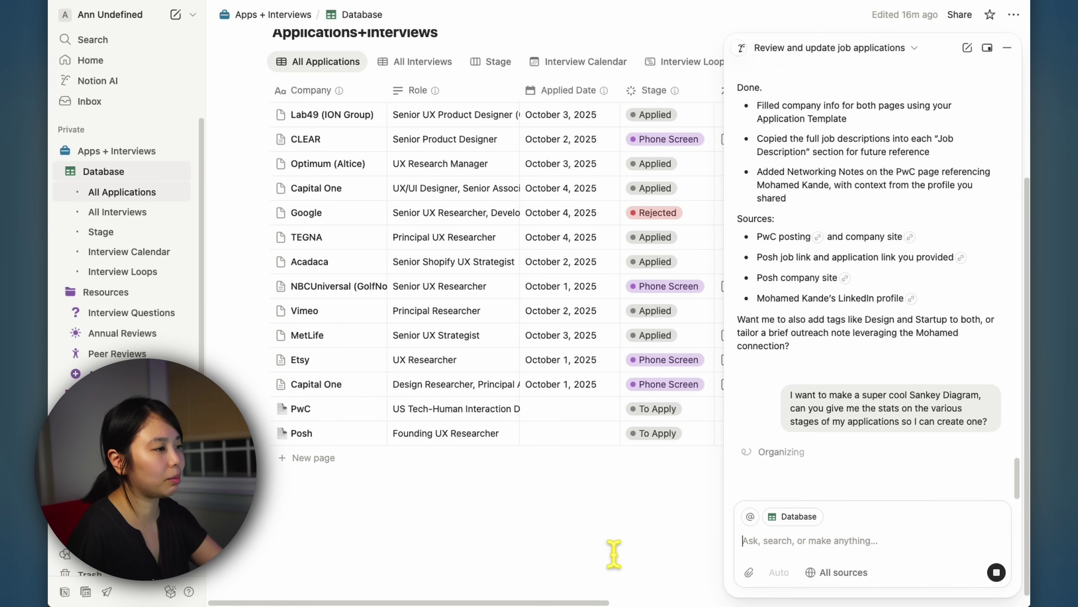
pyautogui.scroll(1, 603, 567)
pyautogui.scroll(-1, 603, 552)
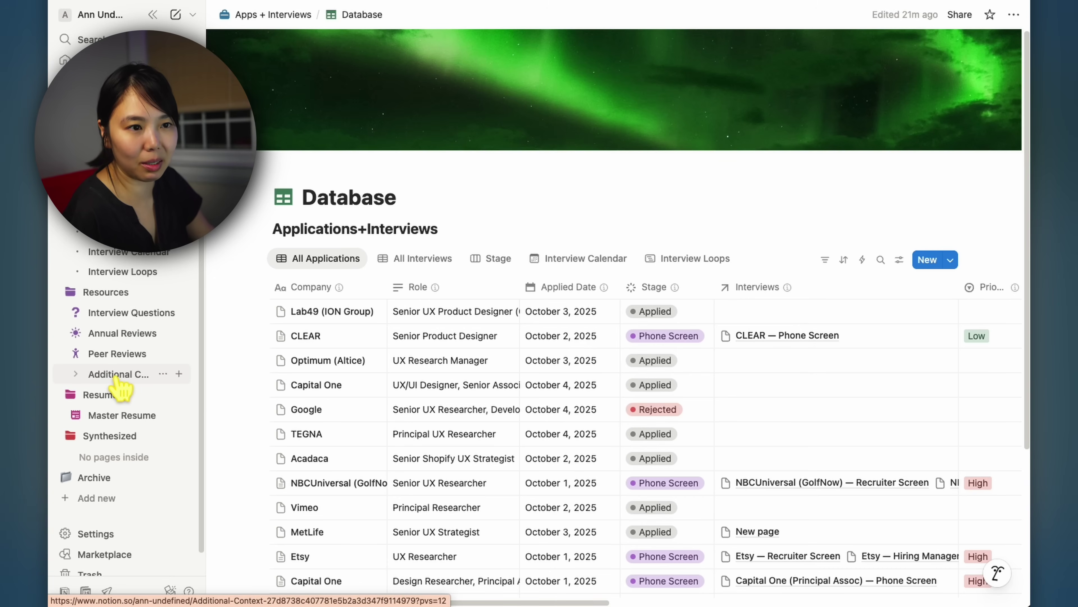
# Open the Master Resume page and skim it.
pyautogui.click(113, 415)
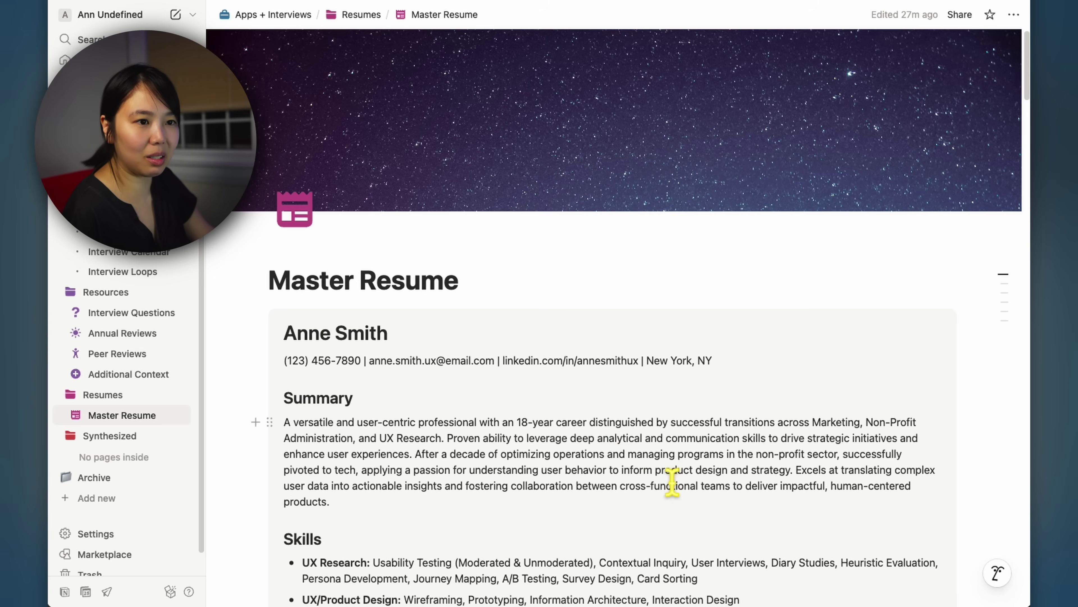
pyautogui.scroll(-10, 672, 482)
pyautogui.scroll(-10, 673, 481)
pyautogui.scroll(15, 673, 481)
# Browse the Resources, Interview Questions, Annual Reviews, Peer Reviews and Resumes pages.
pyautogui.click(106, 292)
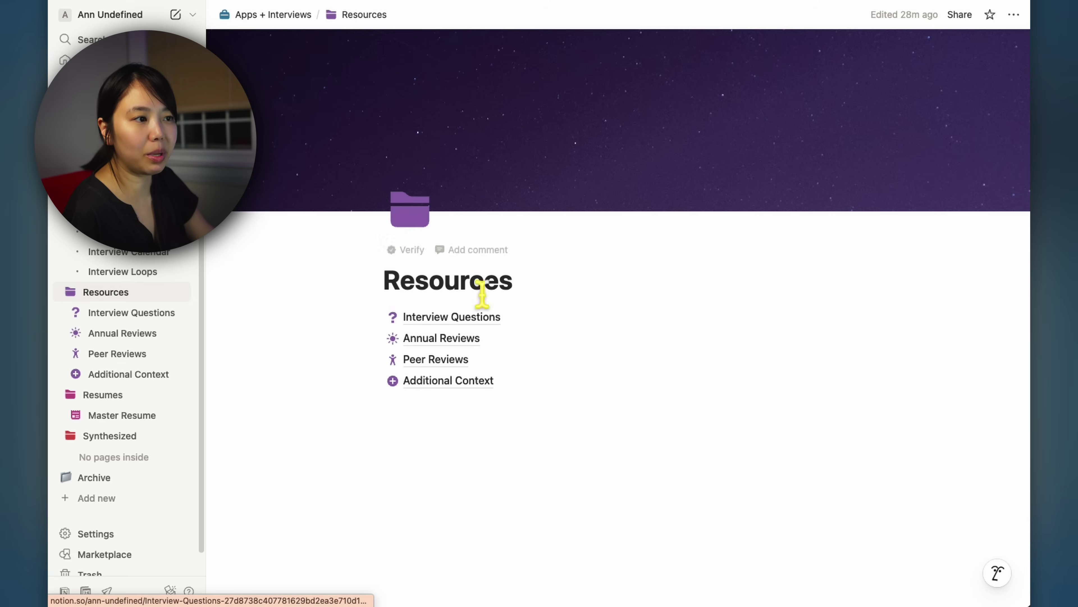
pyautogui.click(132, 321)
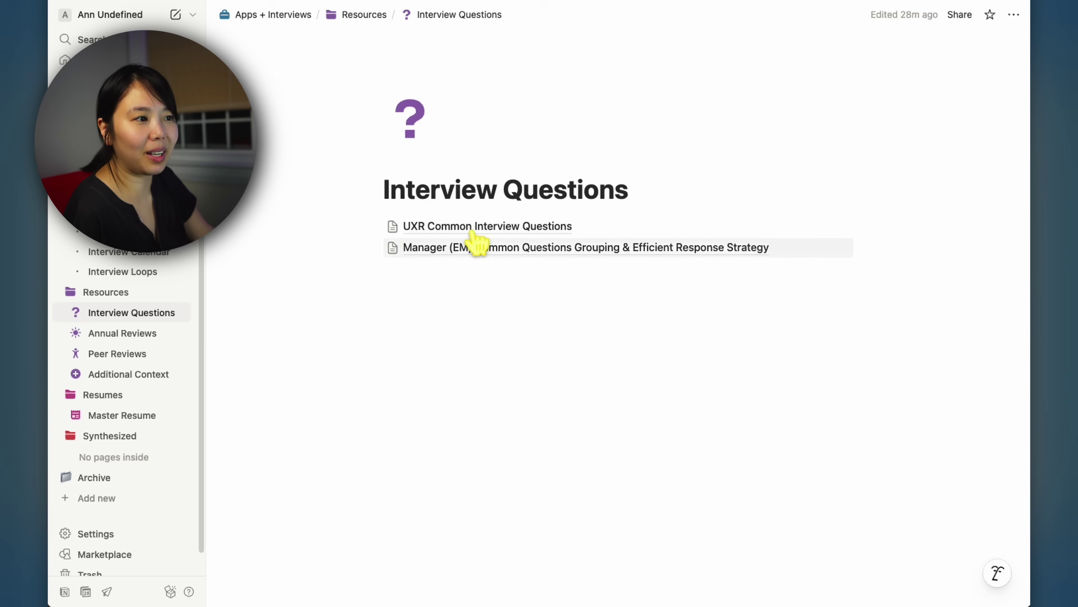
pyautogui.click(128, 338)
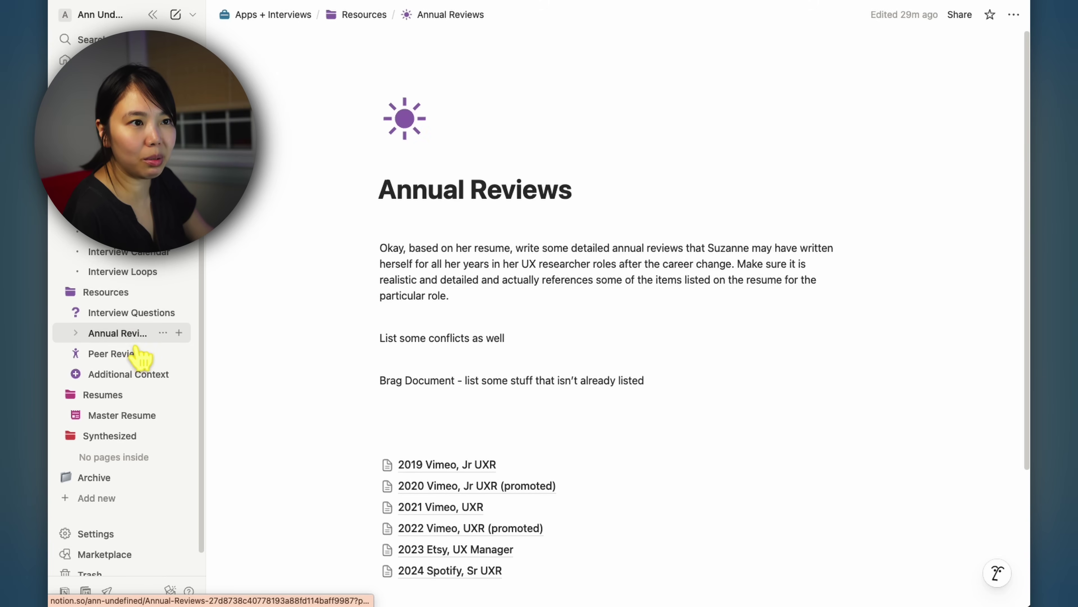
pyautogui.scroll(-4, 548, 458)
pyautogui.click(140, 359)
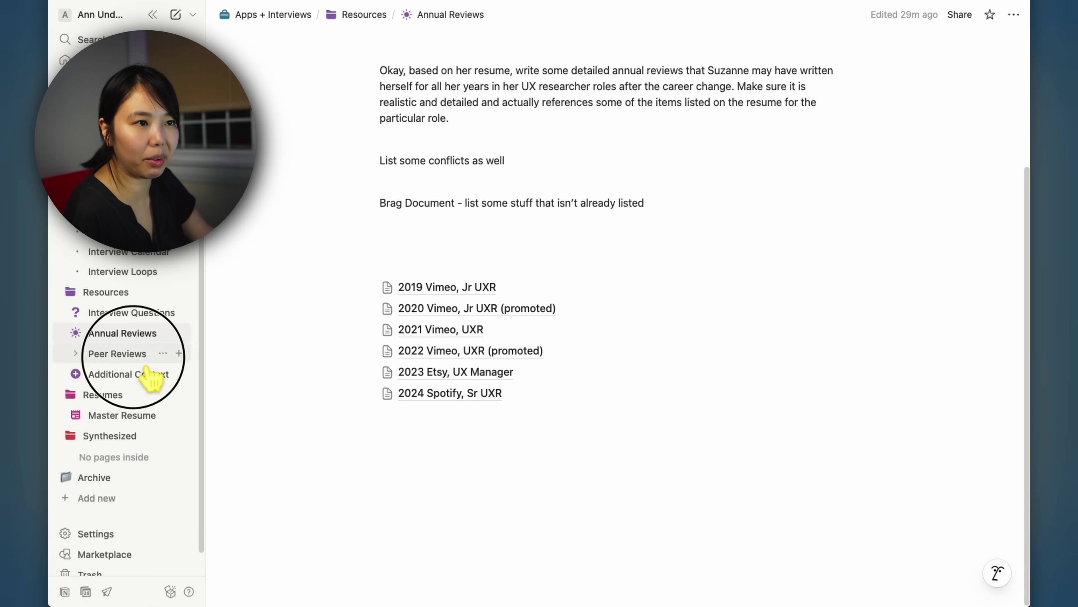
pyautogui.click(128, 395)
pyautogui.scroll(-1, 156, 488)
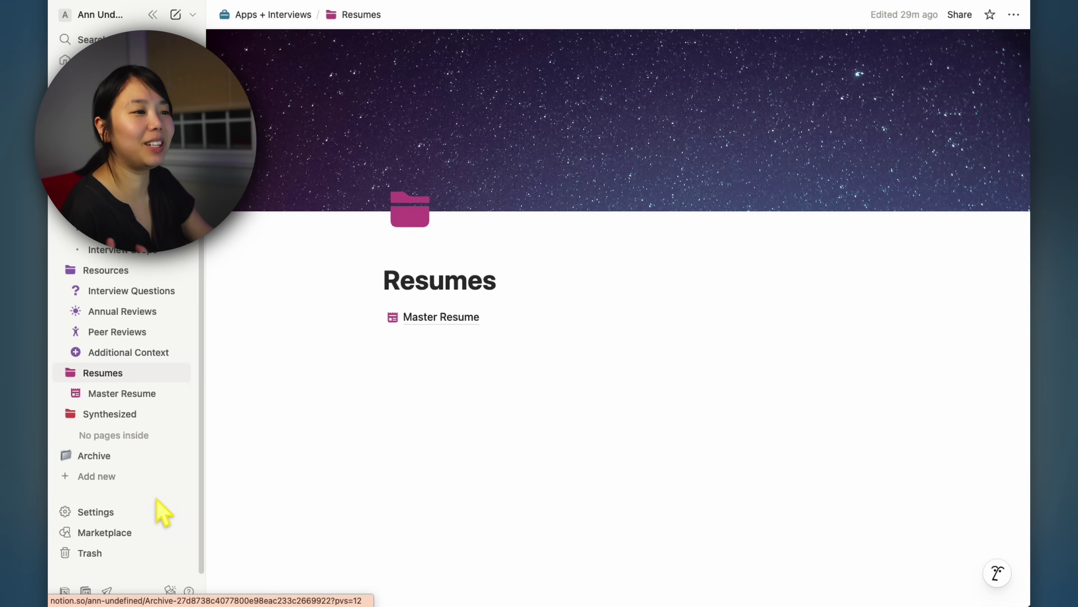
# Return to Master Resume and read through its summary, skills and experience.
pyautogui.click(125, 402)
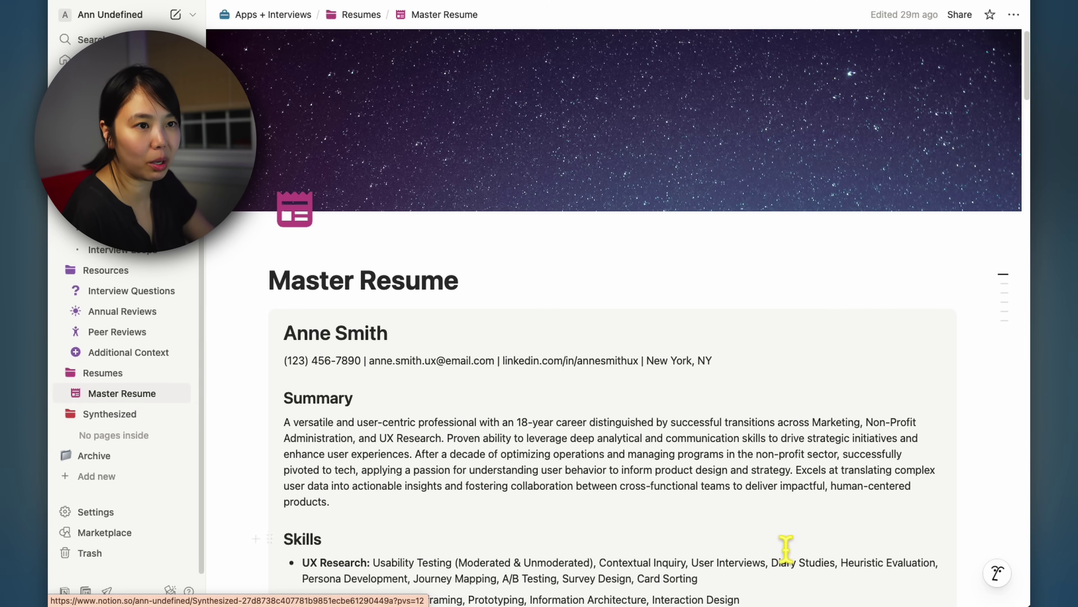
pyautogui.scroll(-10, 760, 531)
pyautogui.scroll(-15, 731, 465)
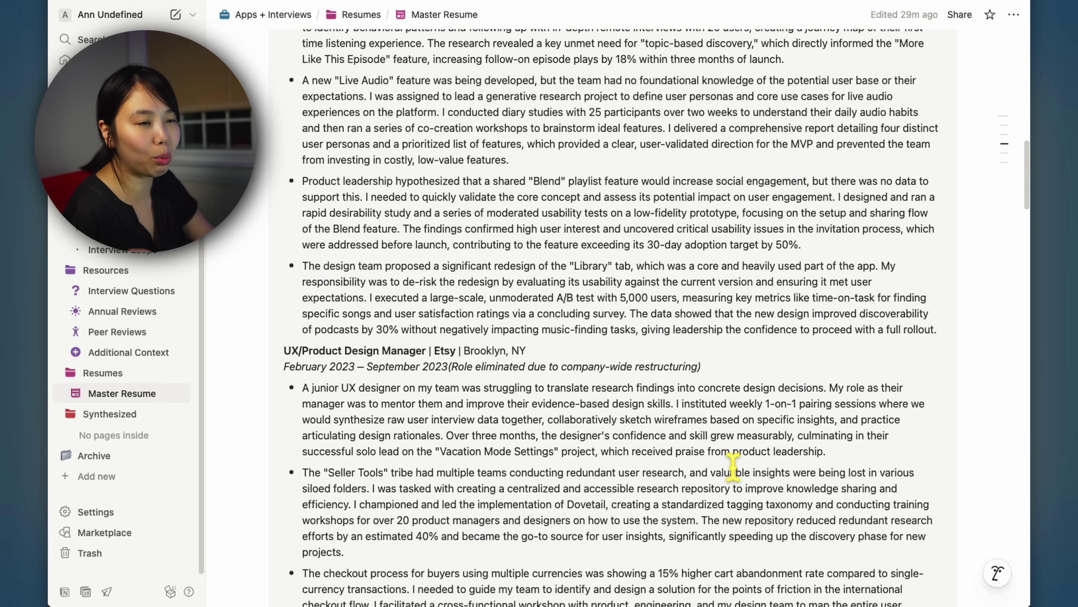
pyautogui.scroll(8, 721, 463)
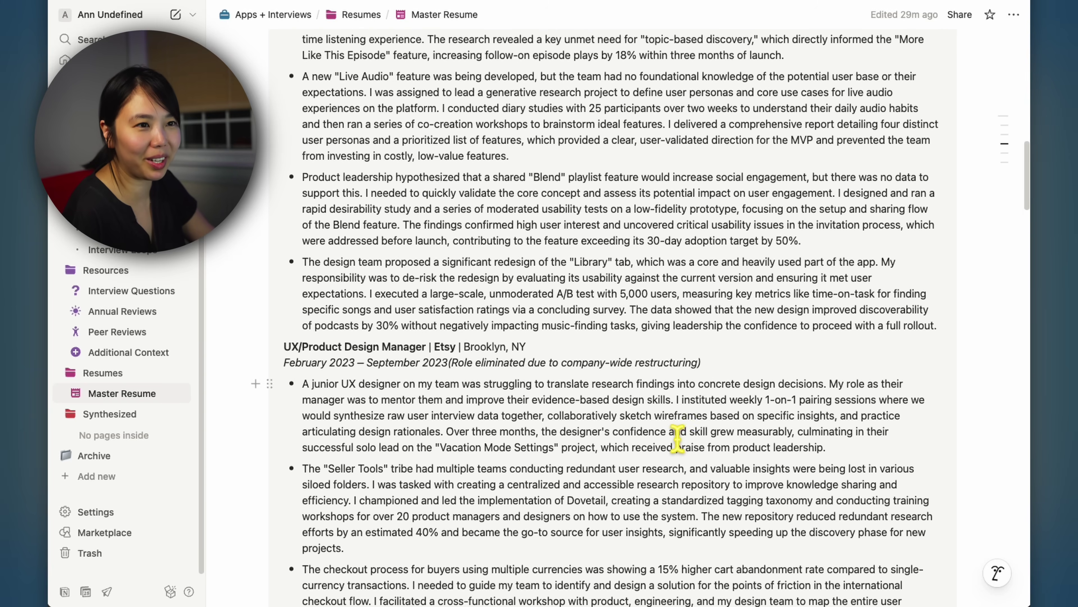
pyautogui.scroll(1, 663, 431)
pyautogui.scroll(5, 659, 431)
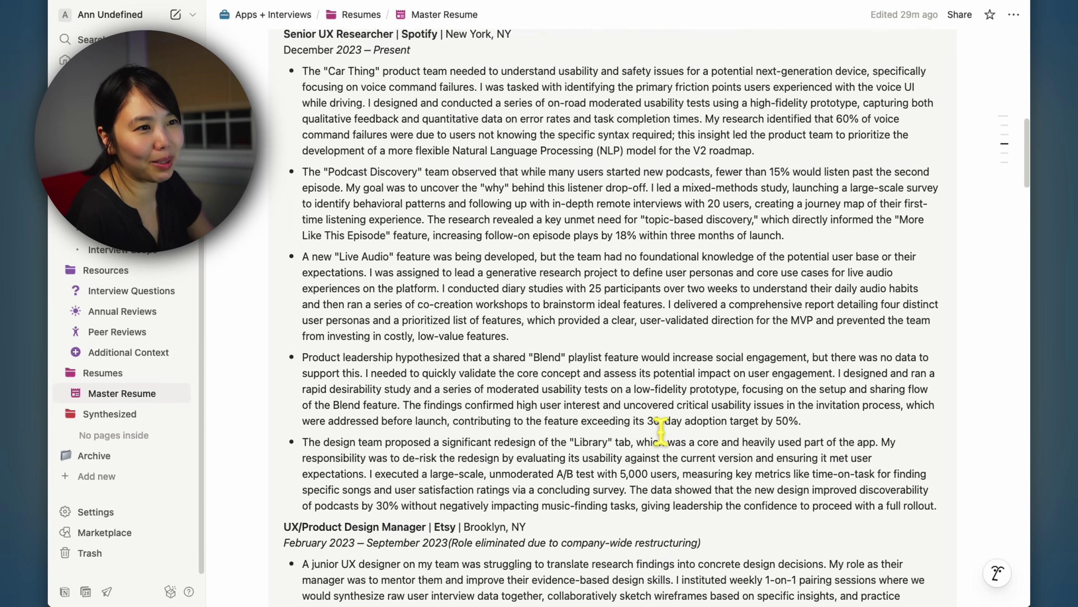
pyautogui.scroll(11, 662, 431)
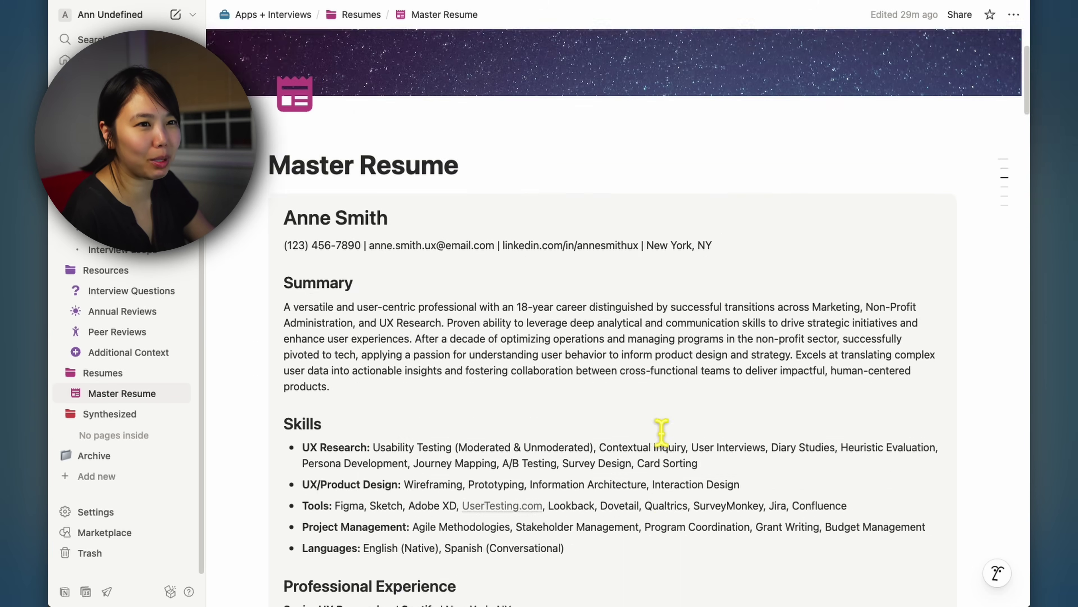
pyautogui.scroll(-20, 669, 412)
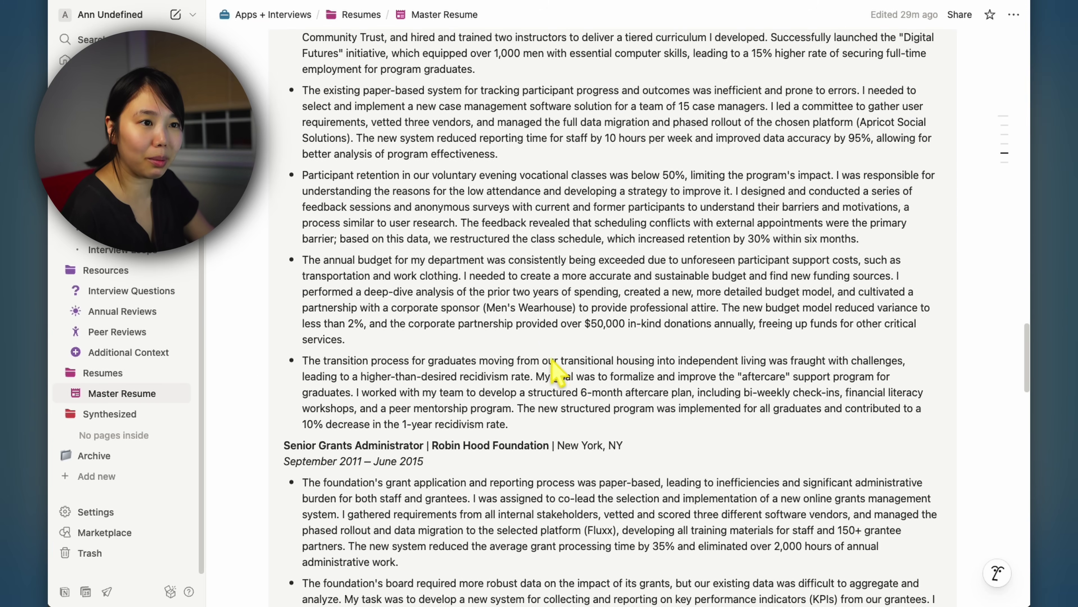
pyautogui.scroll(2, 552, 361)
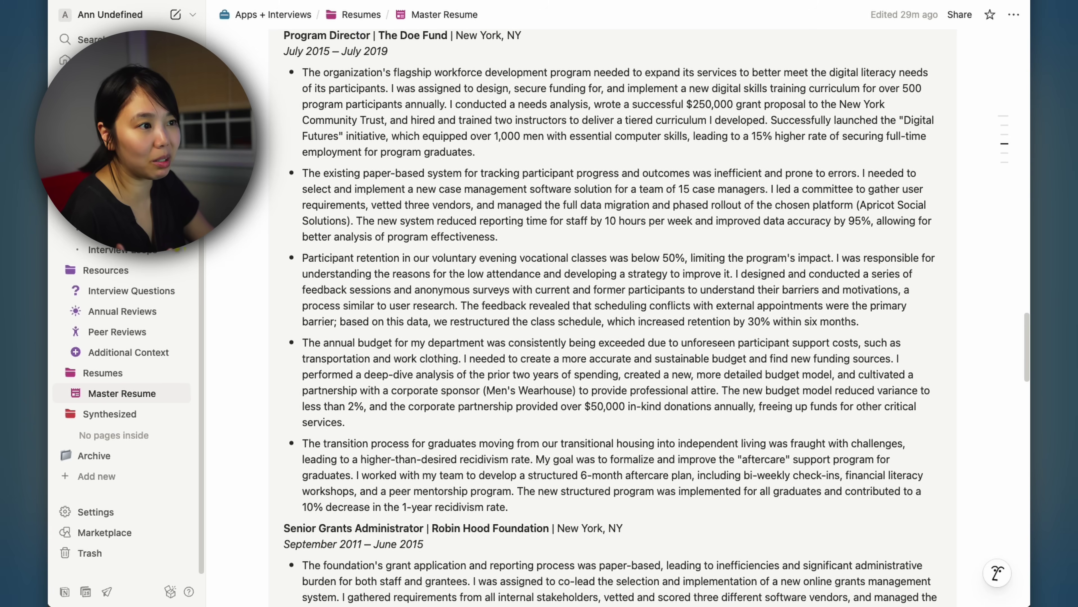
pyautogui.scroll(1, 179, 307)
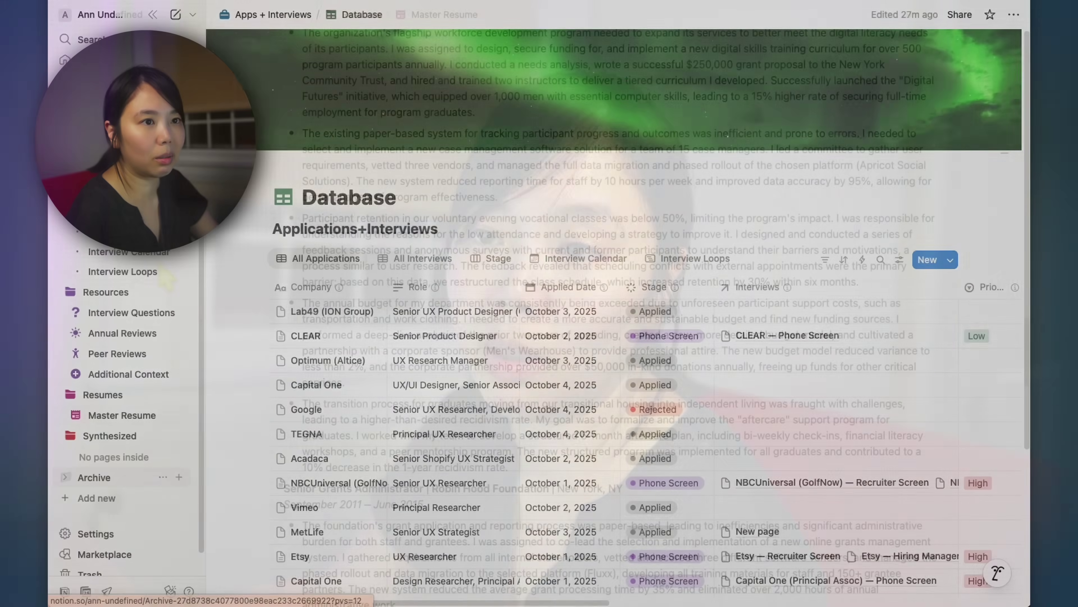
# Open Posh in side peek, expand its Job Description, and reopen the AI chat with super+J.
pyautogui.scroll(-5, 414, 506)
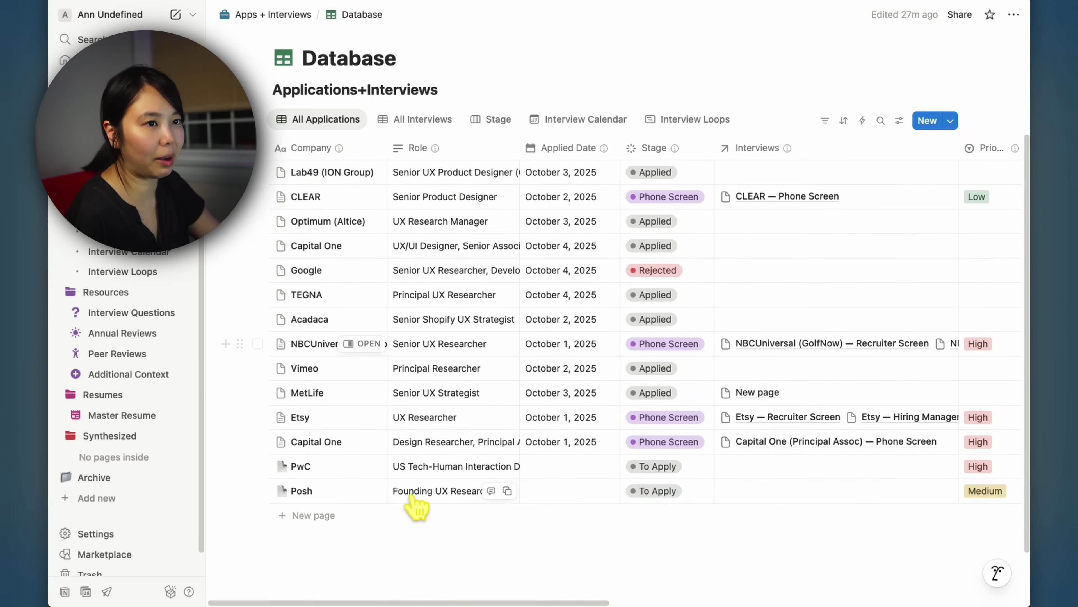
pyautogui.click(369, 434)
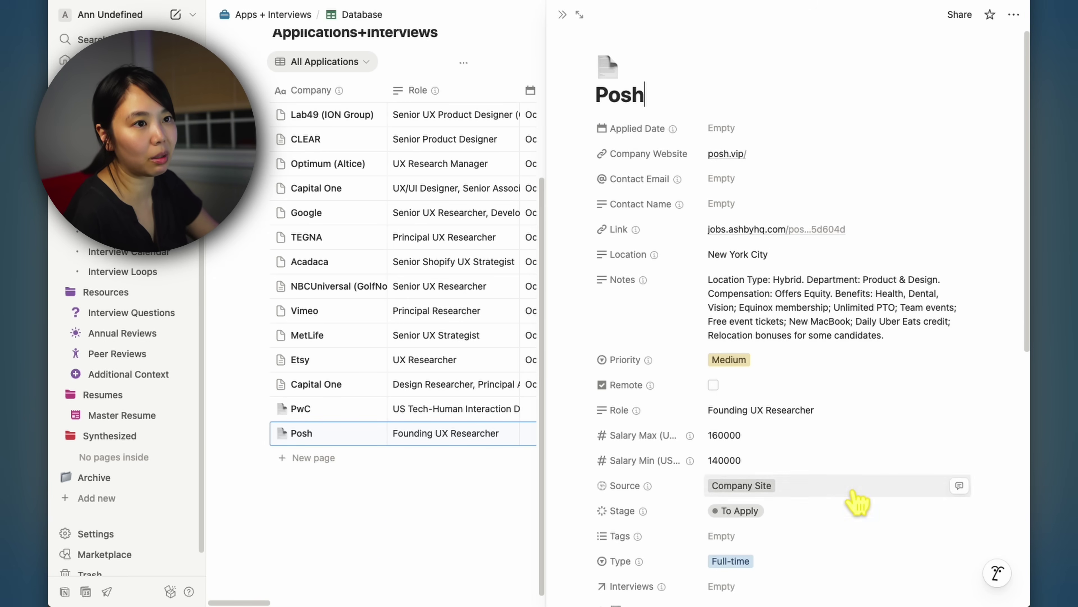
pyautogui.scroll(-8, 826, 510)
pyautogui.click(605, 438)
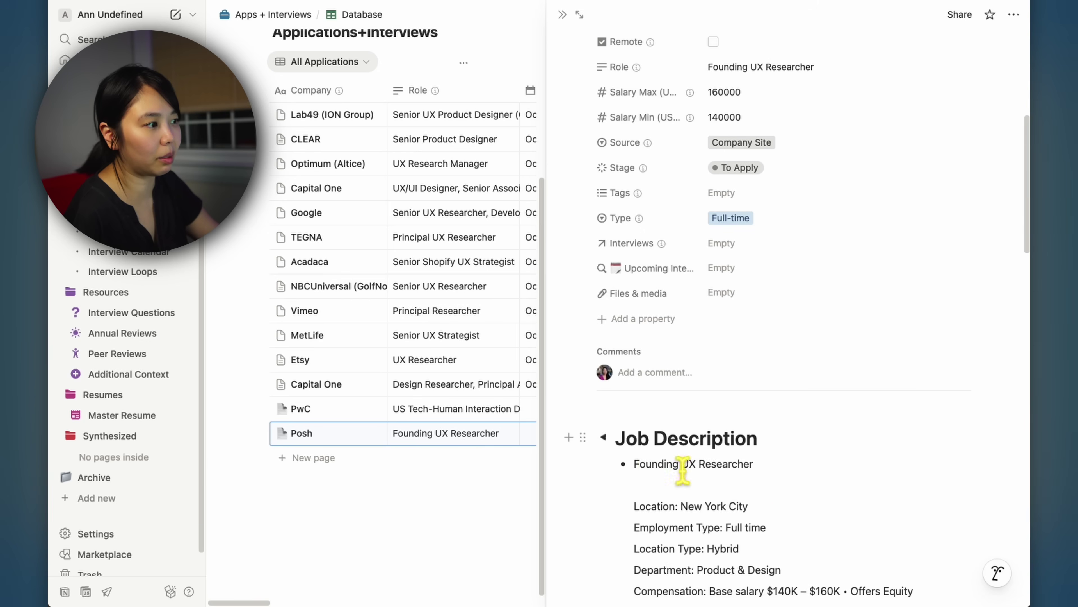
pyautogui.scroll(-8, 751, 440)
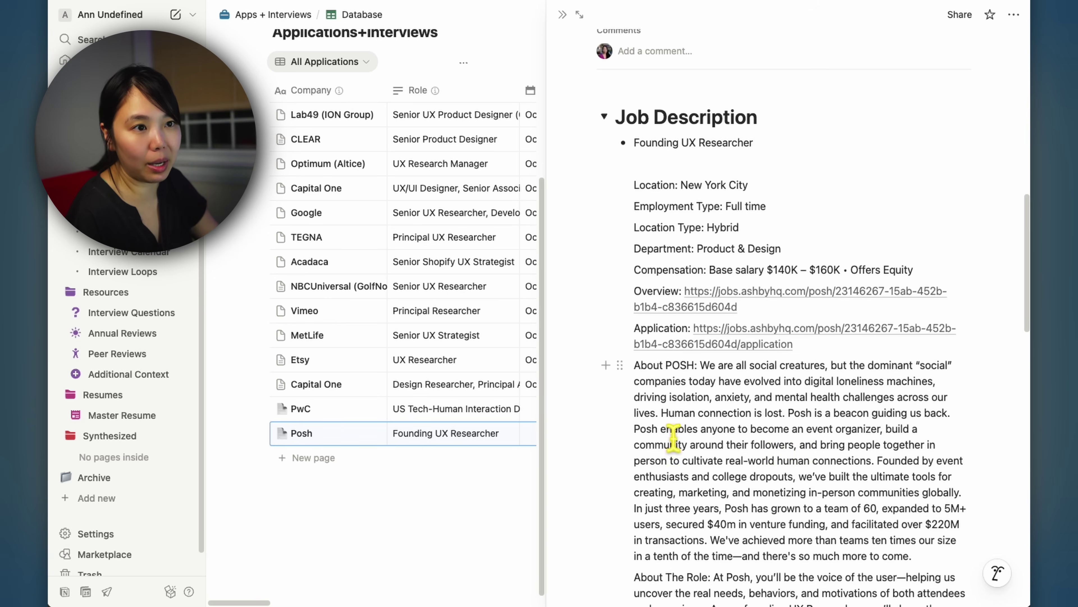
pyautogui.press('super+j')
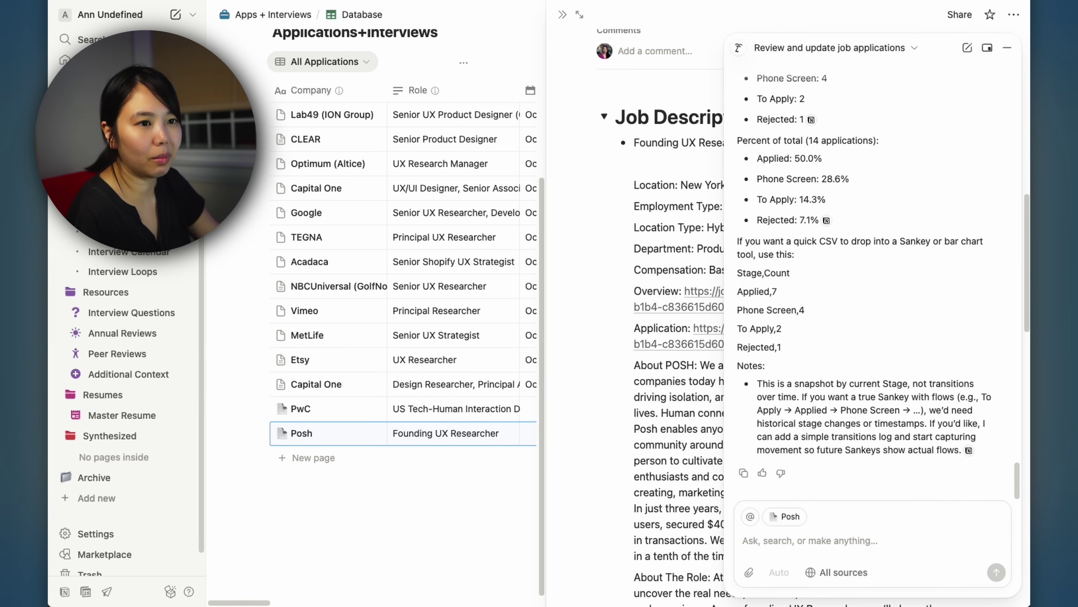
# Send the resume-tailoring prompt mentioning Posh, Master Resume, Resources and Synthesized to Notion AI.
pyautogui.press('super+v')
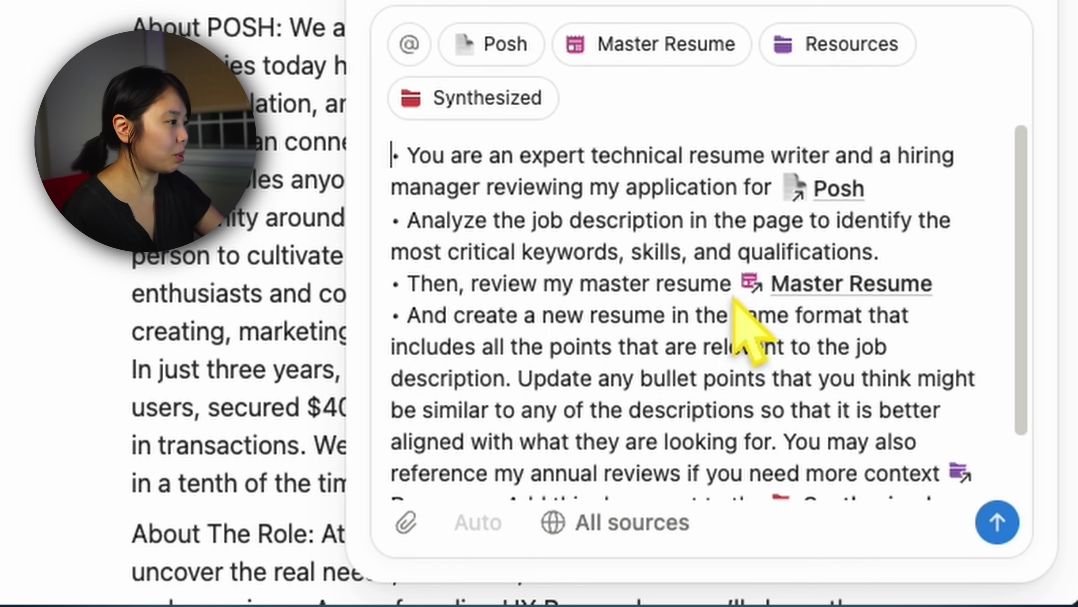
pyautogui.scroll(1, 701, 268)
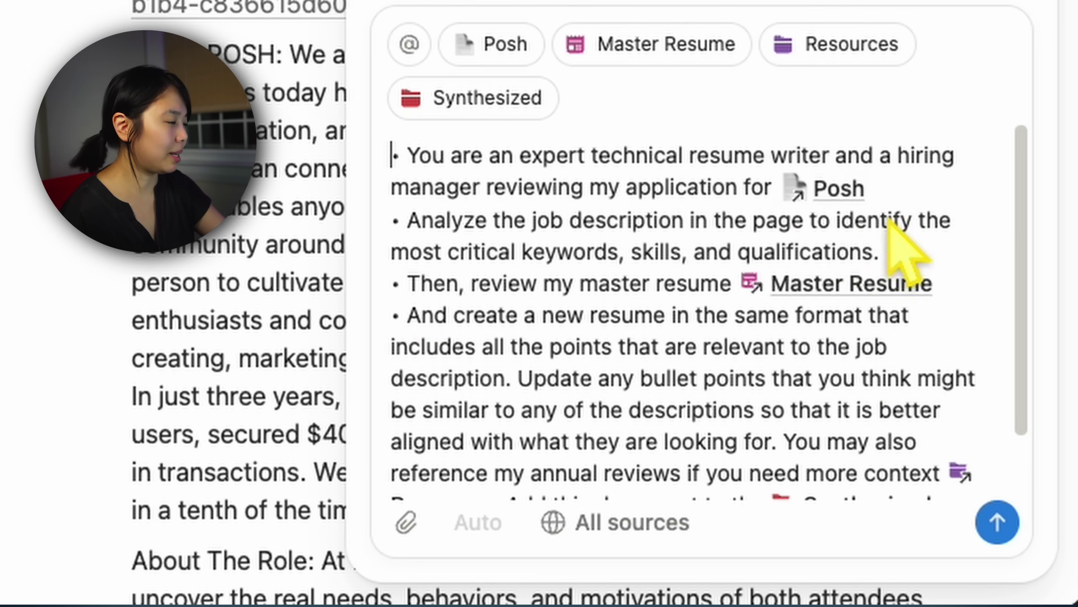
pyautogui.click(409, 44)
pyautogui.scroll(-2, 569, 340)
pyautogui.scroll(2, 806, 366)
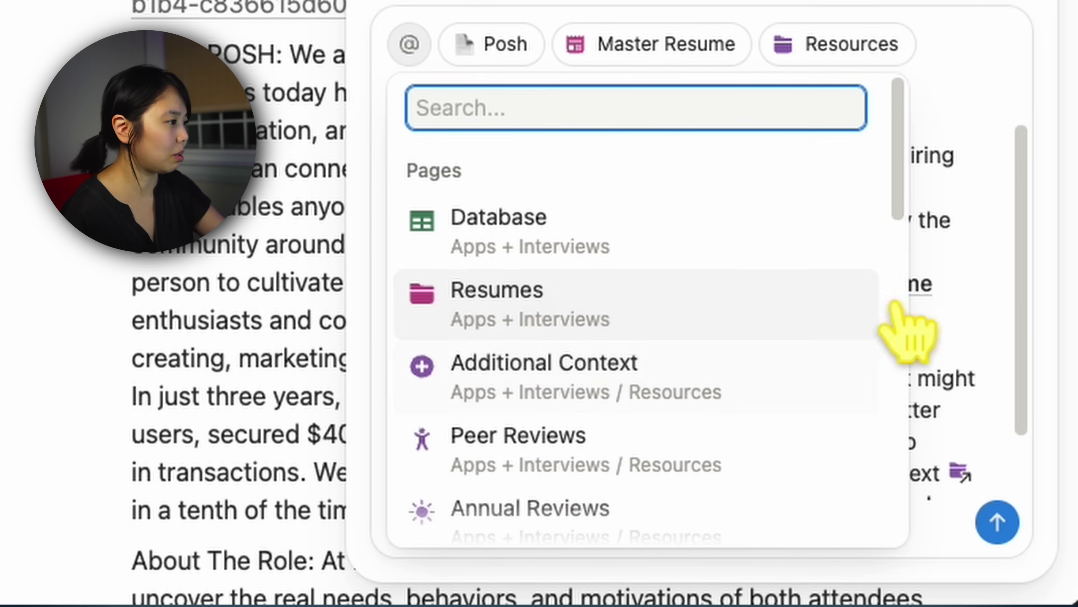
pyautogui.click(1006, 65)
pyautogui.scroll(-2, 513, 272)
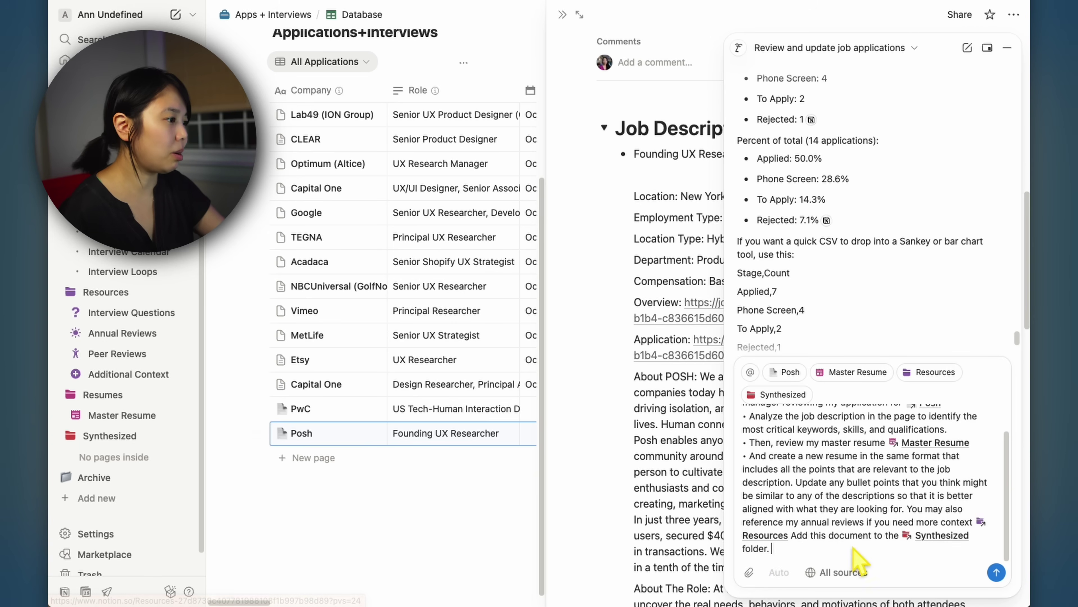
pyautogui.press('Return')
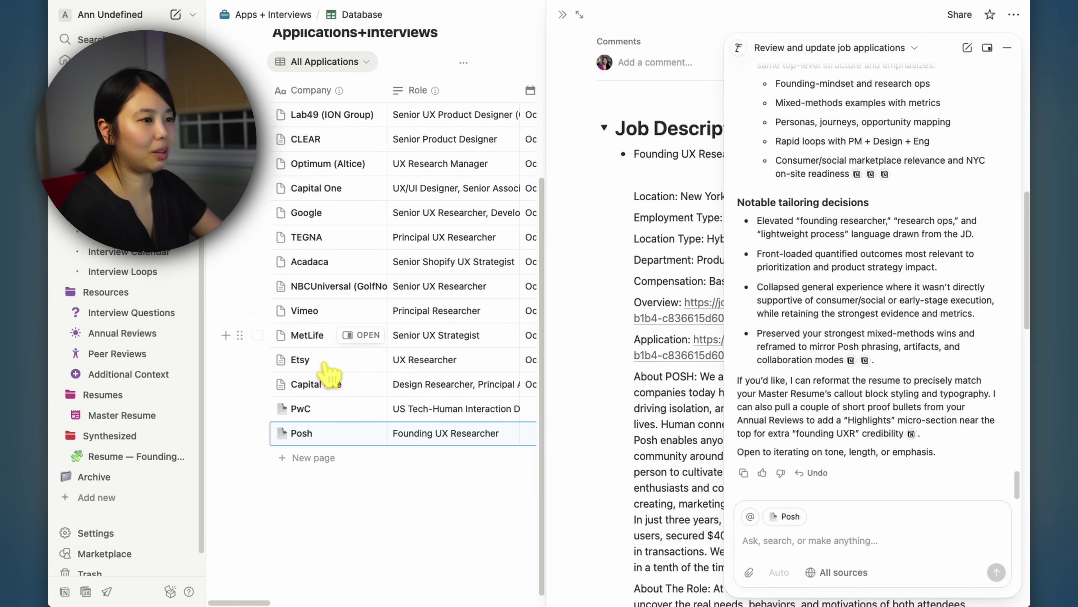
# Open the new Founding UX Researcher resume and read its summary, Core skills and experience.
pyautogui.click(133, 456)
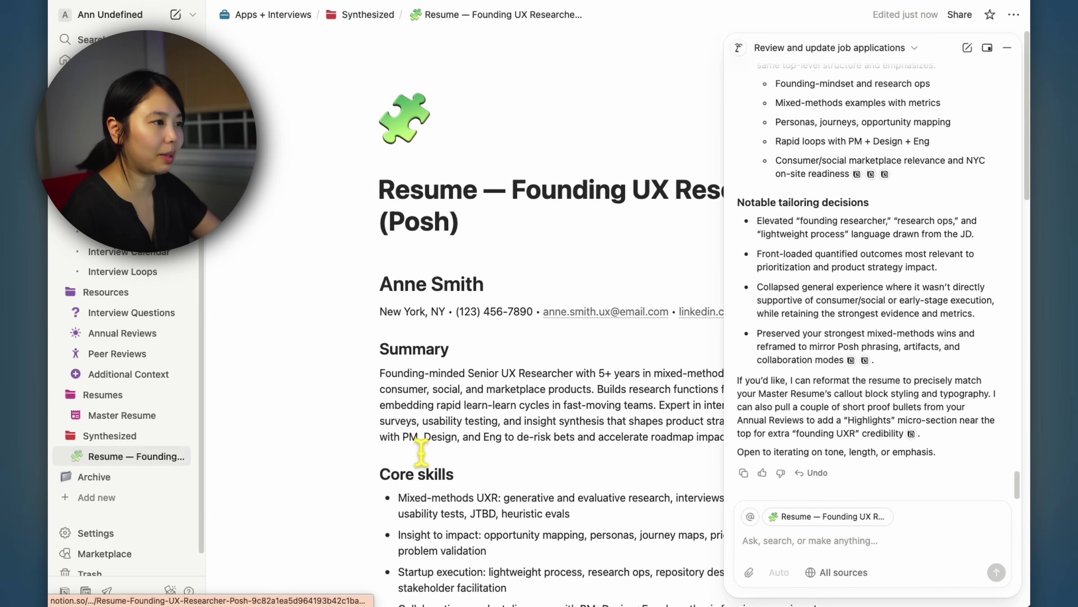
pyautogui.scroll(-5, 477, 293)
pyautogui.click(1007, 48)
pyautogui.scroll(-10, 812, 431)
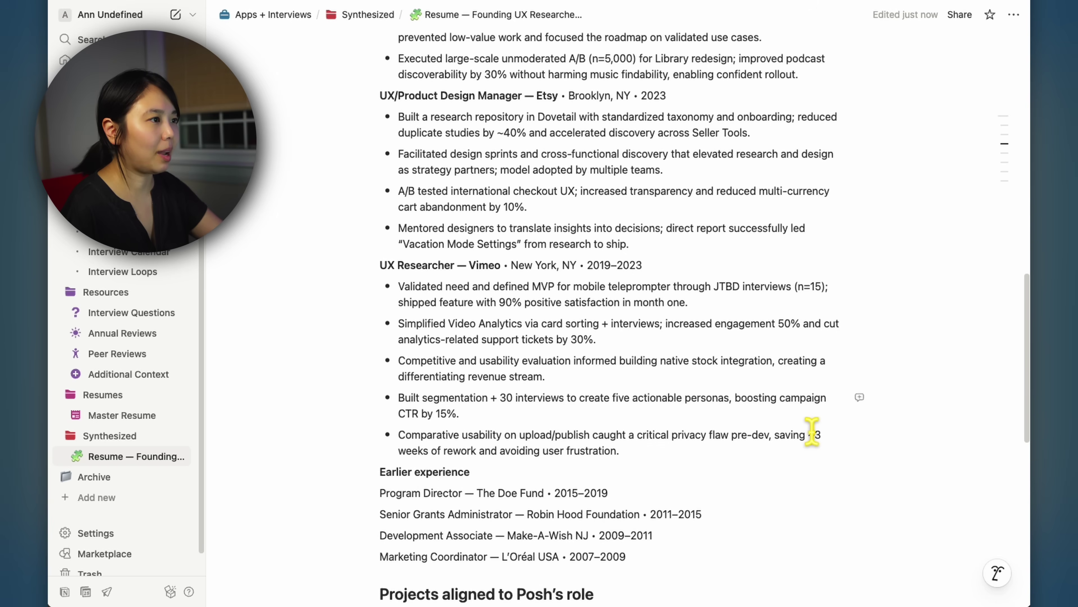
pyautogui.scroll(1, 828, 429)
pyautogui.scroll(10, 548, 255)
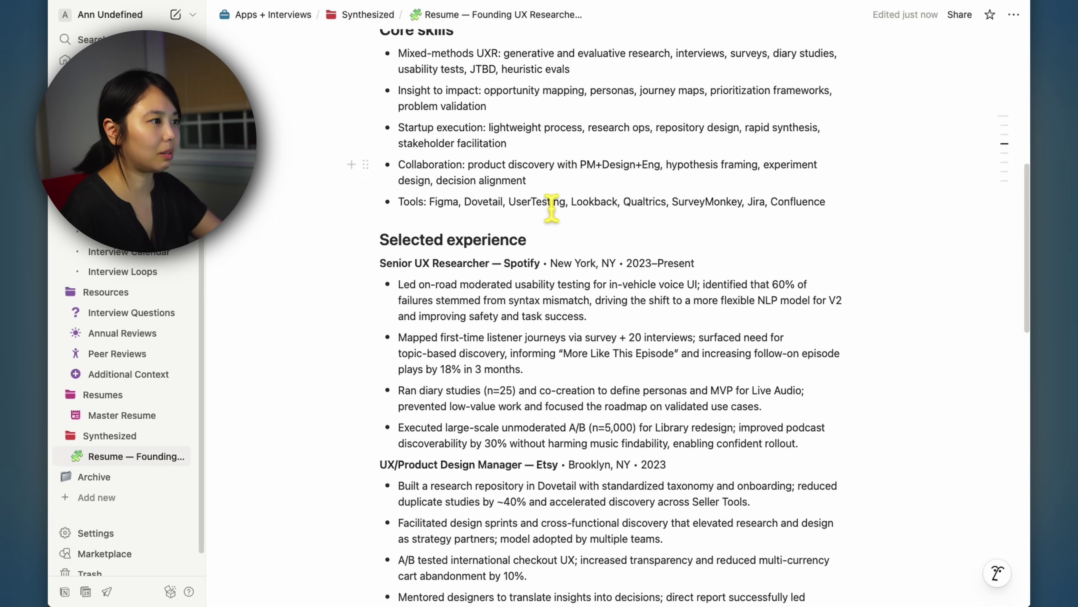
pyautogui.scroll(6, 616, 403)
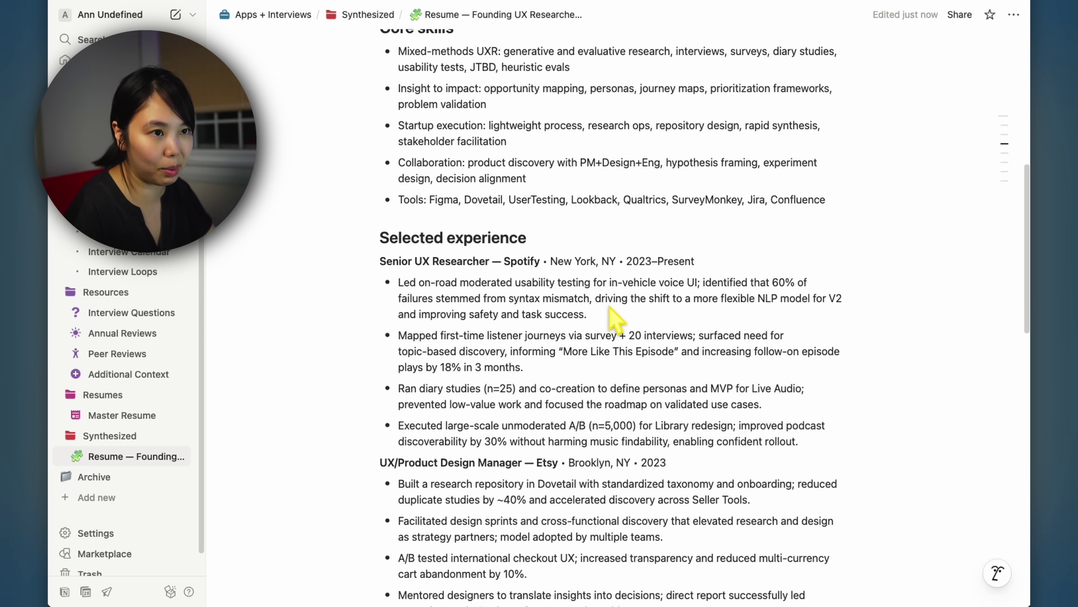
# Send the drafted Posh interview-answers prompt to Notion AI.
pyautogui.click(997, 572)
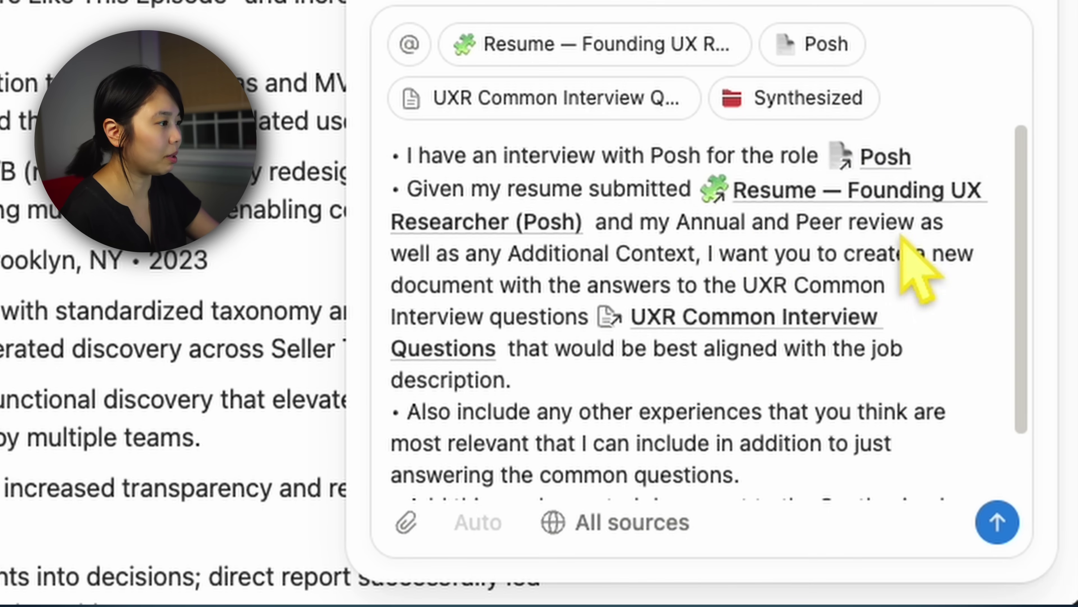
pyautogui.scroll(-2, 977, 450)
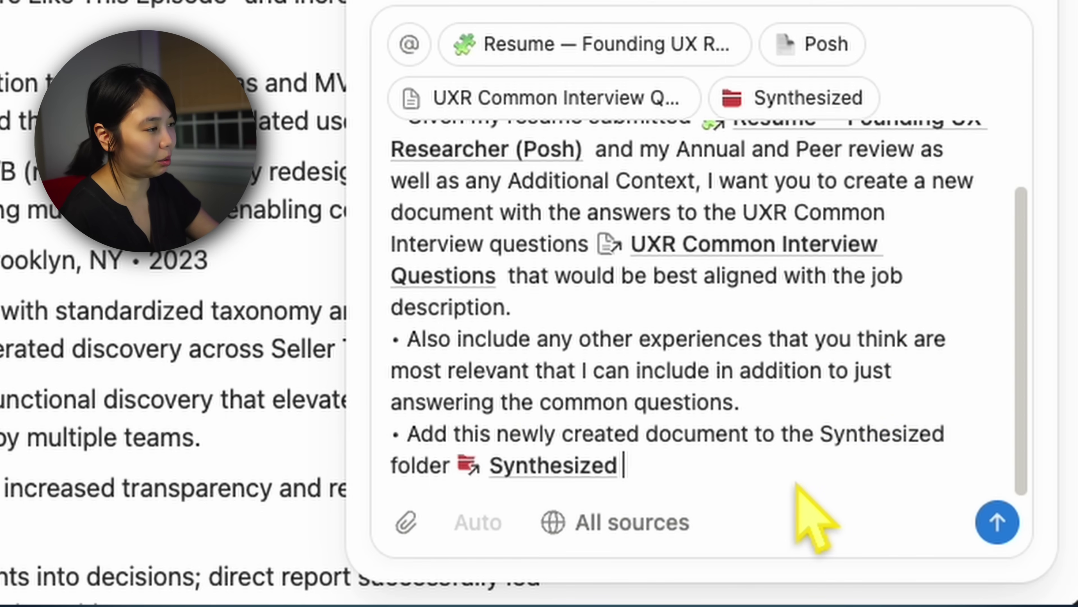
pyautogui.click(997, 523)
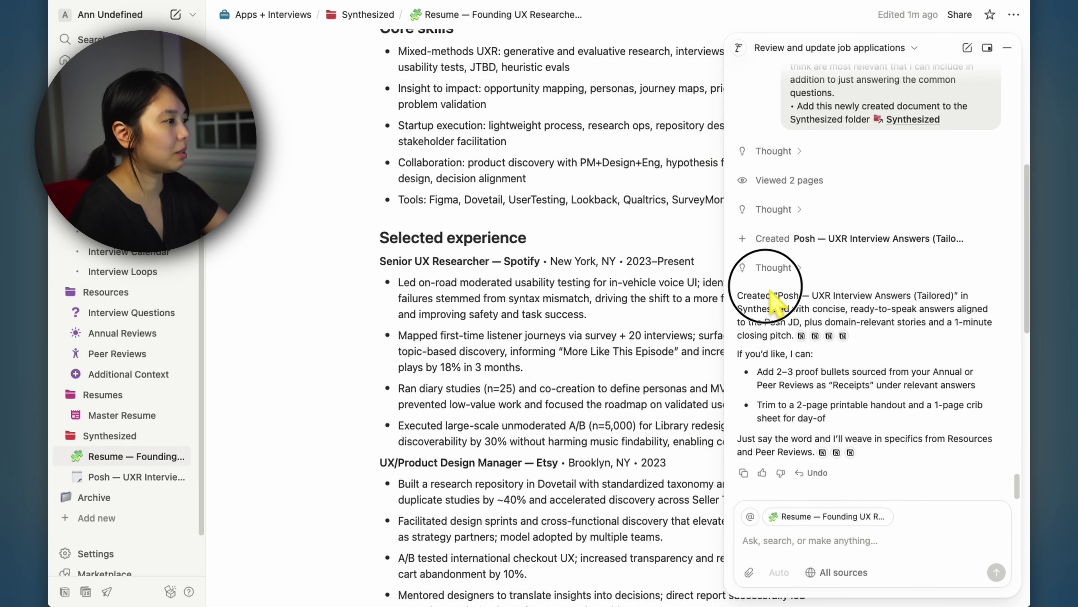
# Read the AI's note on the new interview-answers page and its follow-up suggestions.
pyautogui.moveTo(738, 295); pyautogui.dragTo(878, 325)
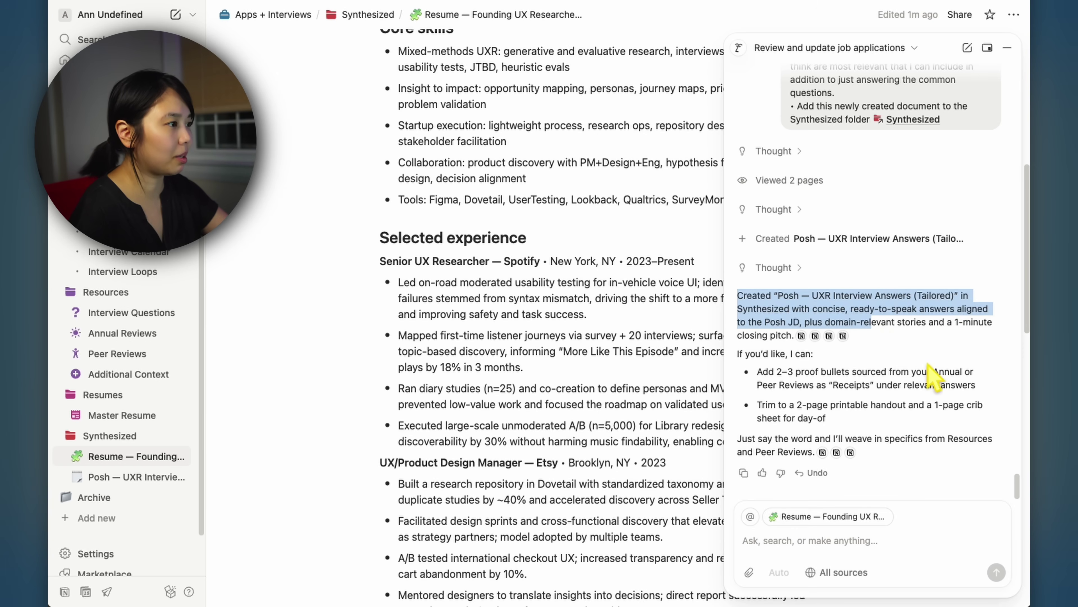
pyautogui.scroll(10, 904, 431)
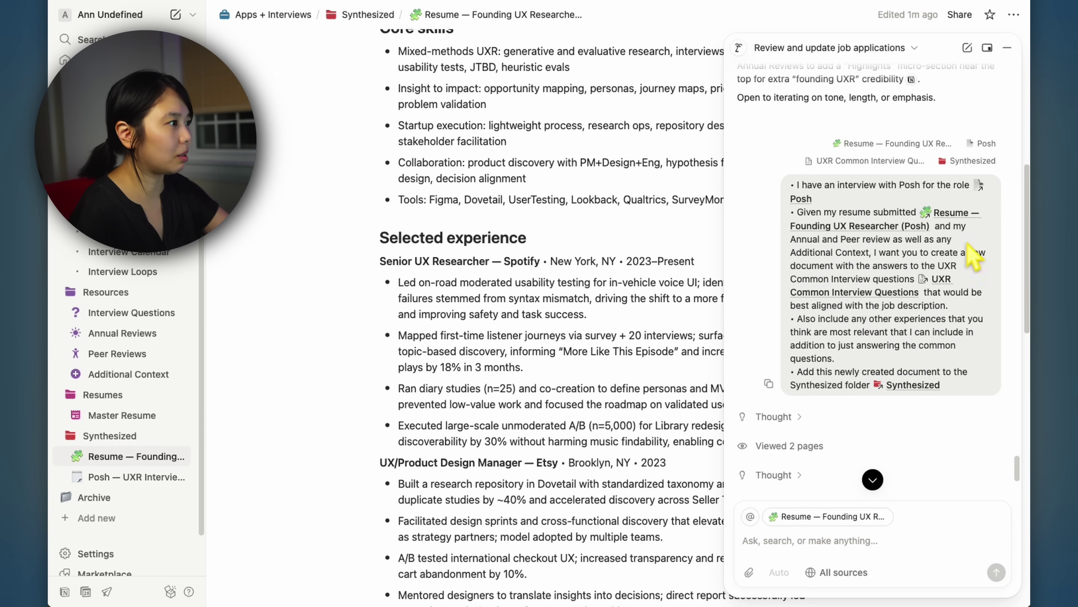
pyautogui.scroll(-9, 926, 401)
pyautogui.scroll(-1, 961, 425)
pyautogui.moveTo(936, 438); pyautogui.dragTo(902, 369)
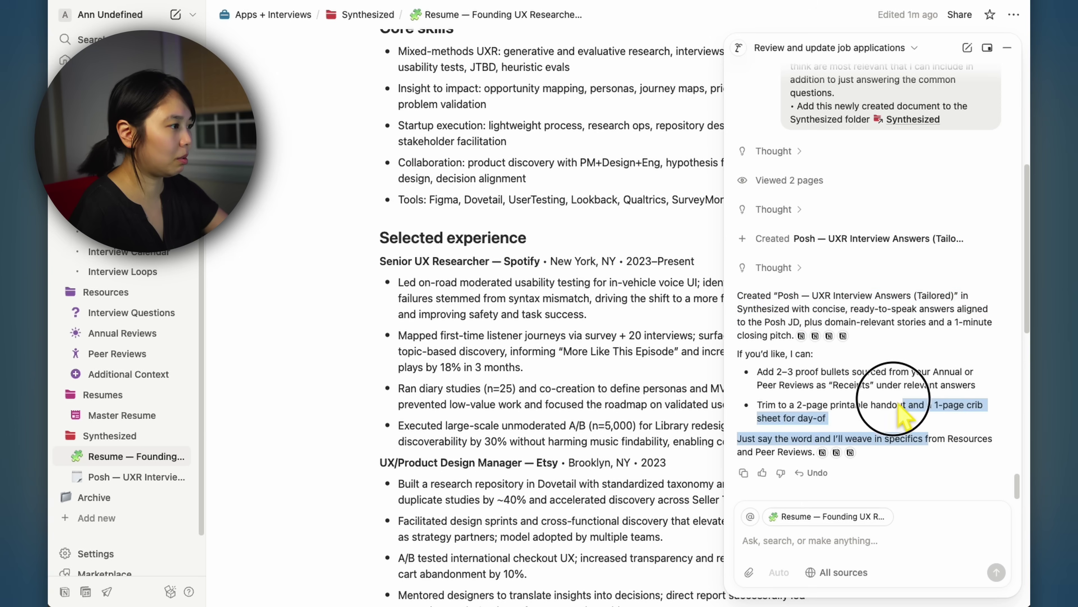
pyautogui.click(901, 368)
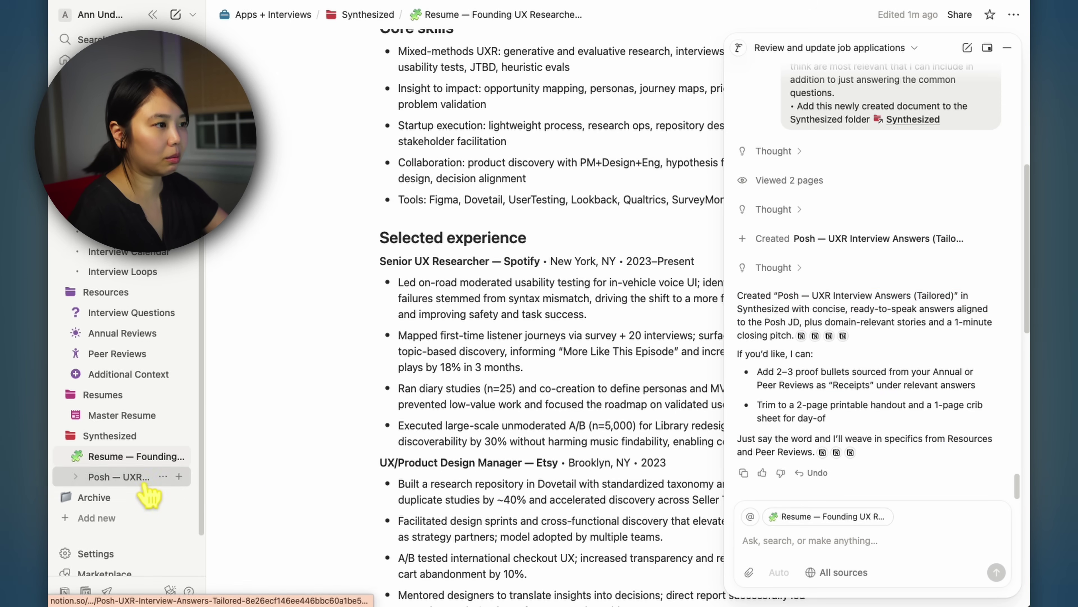
pyautogui.click(123, 477)
# Review the Posh — UXR Interview Answers (Tailored) page, then open Notion AI personalization.
pyautogui.click(1008, 47)
pyautogui.scroll(-5, 878, 356)
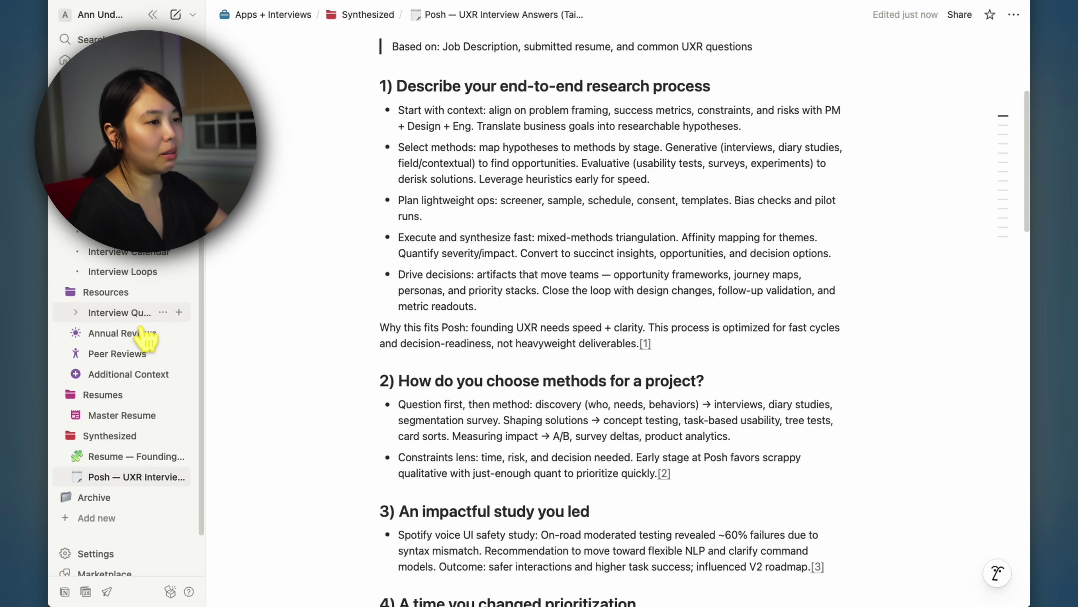
pyautogui.click(116, 338)
pyautogui.click(123, 476)
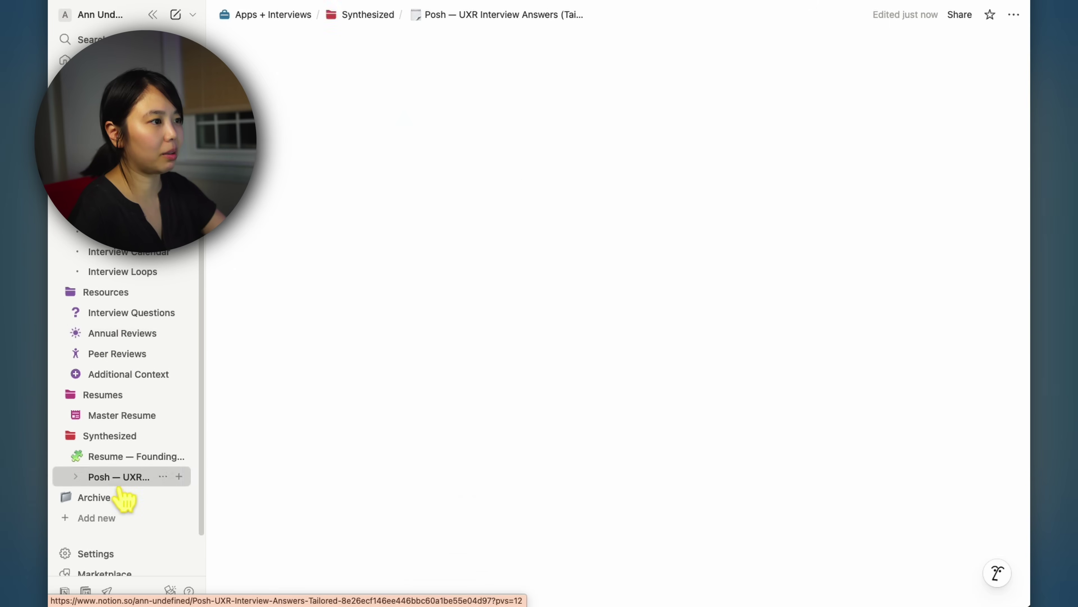
pyautogui.scroll(-10, 726, 363)
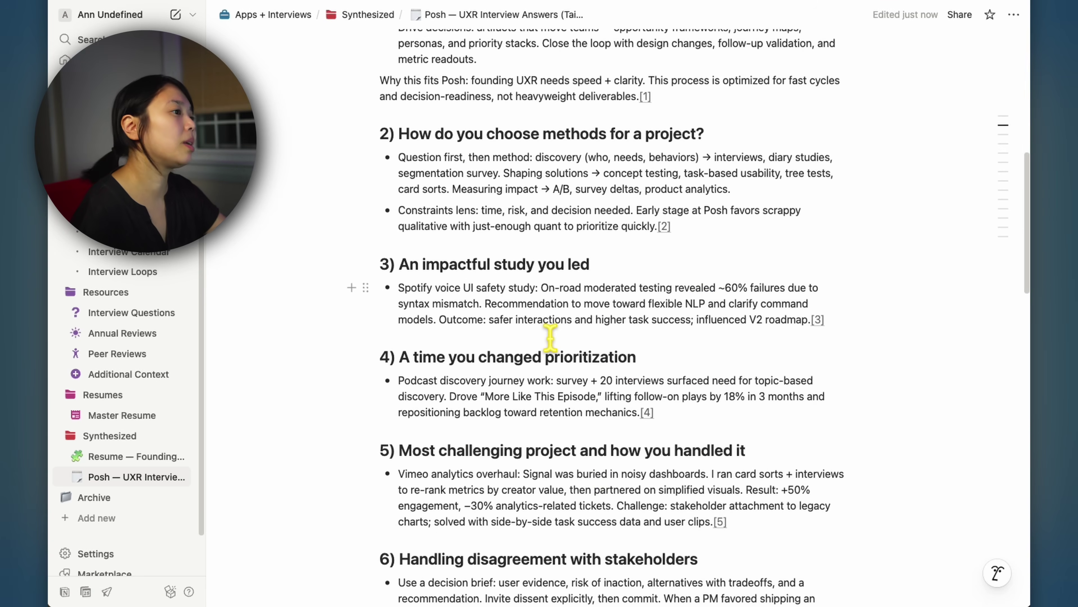
pyautogui.scroll(7, 571, 346)
pyautogui.scroll(-6, 594, 365)
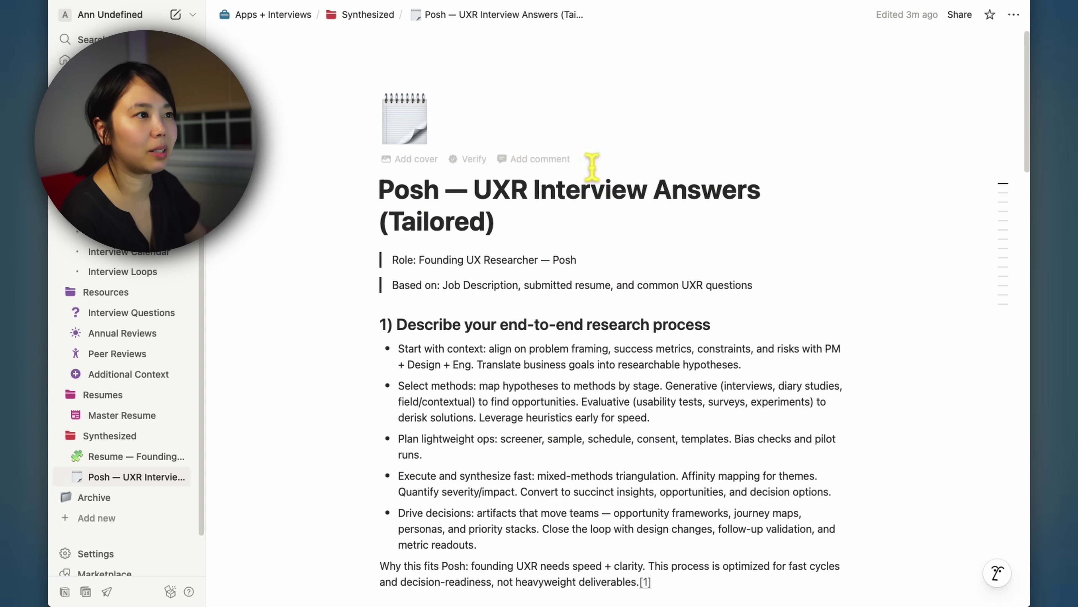
pyautogui.click(98, 100)
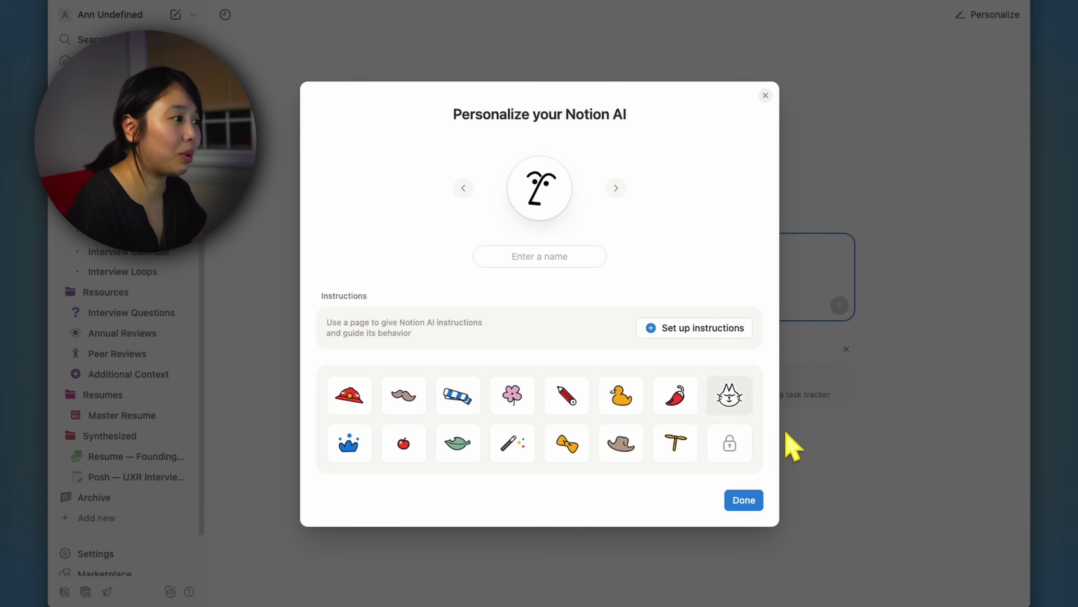
# Give the AI a duck accessory and the name Jack, and create custom instructions.
pyautogui.click(635, 410)
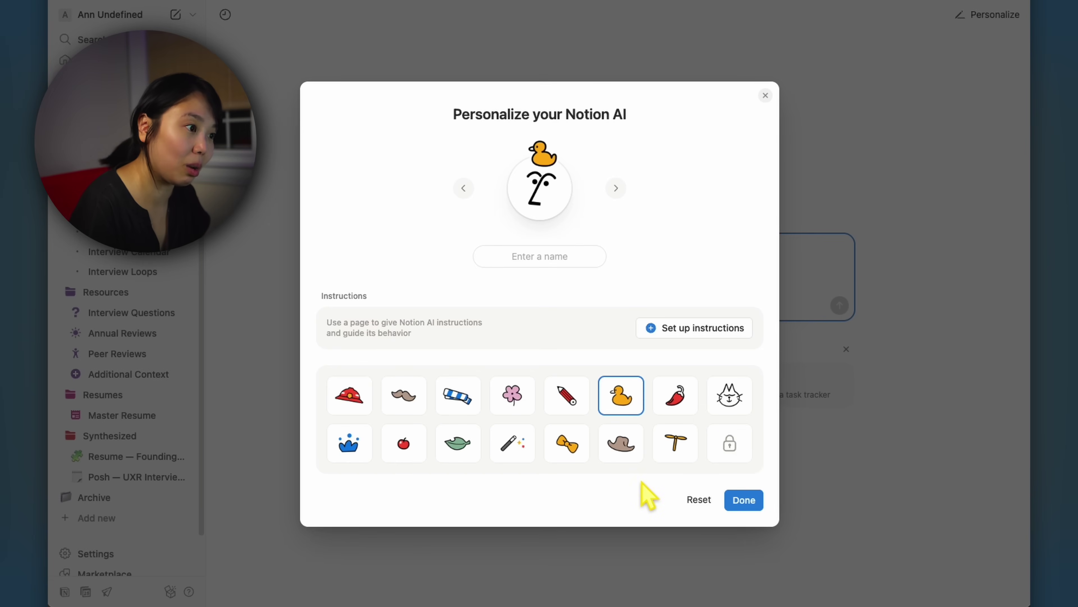
pyautogui.write('Jack')
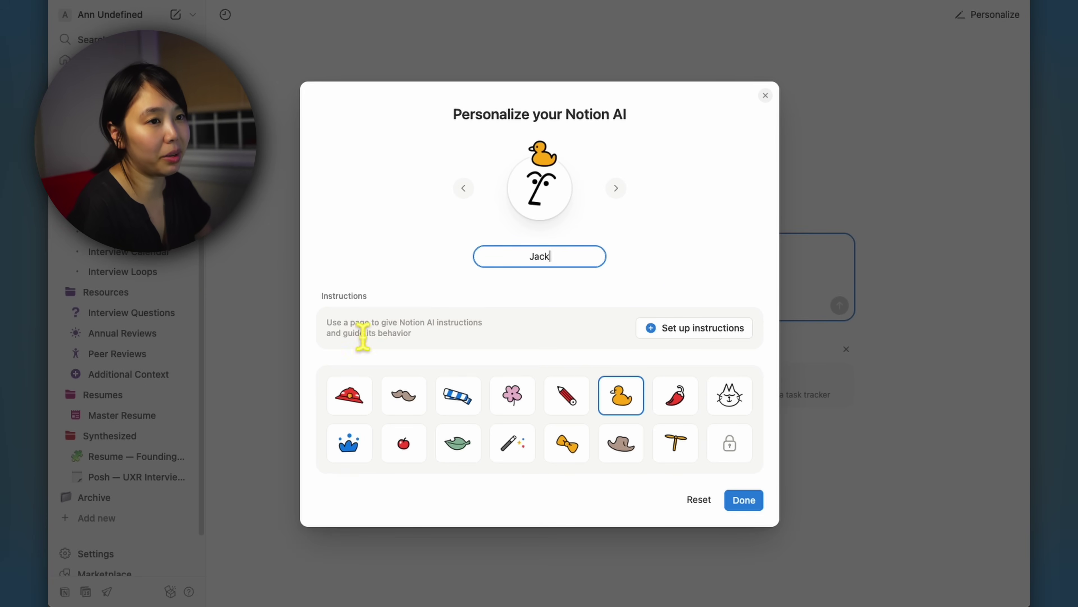
pyautogui.click(724, 330)
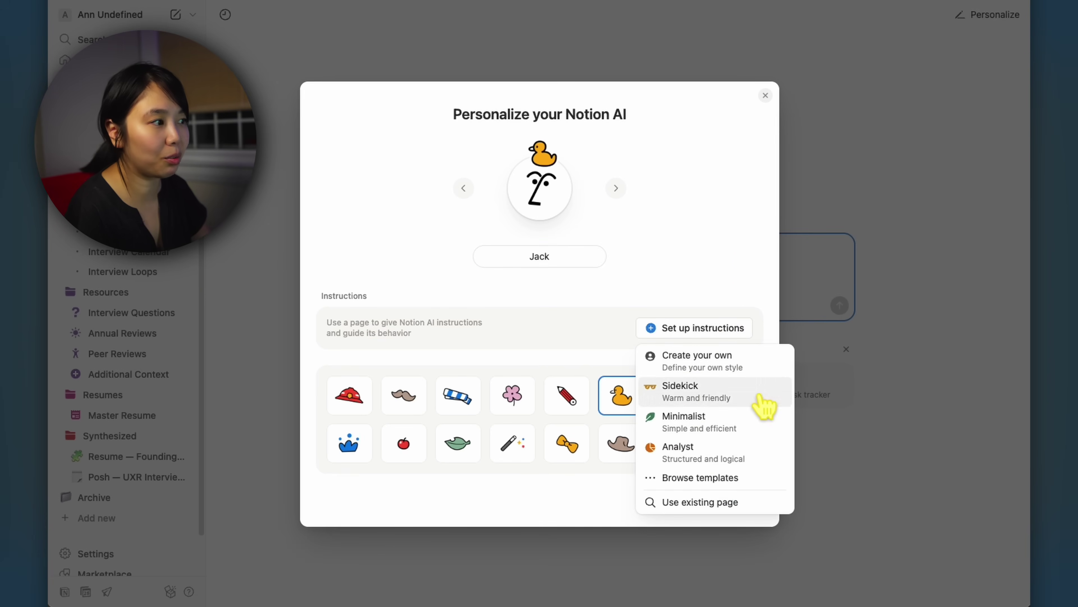
pyautogui.click(774, 368)
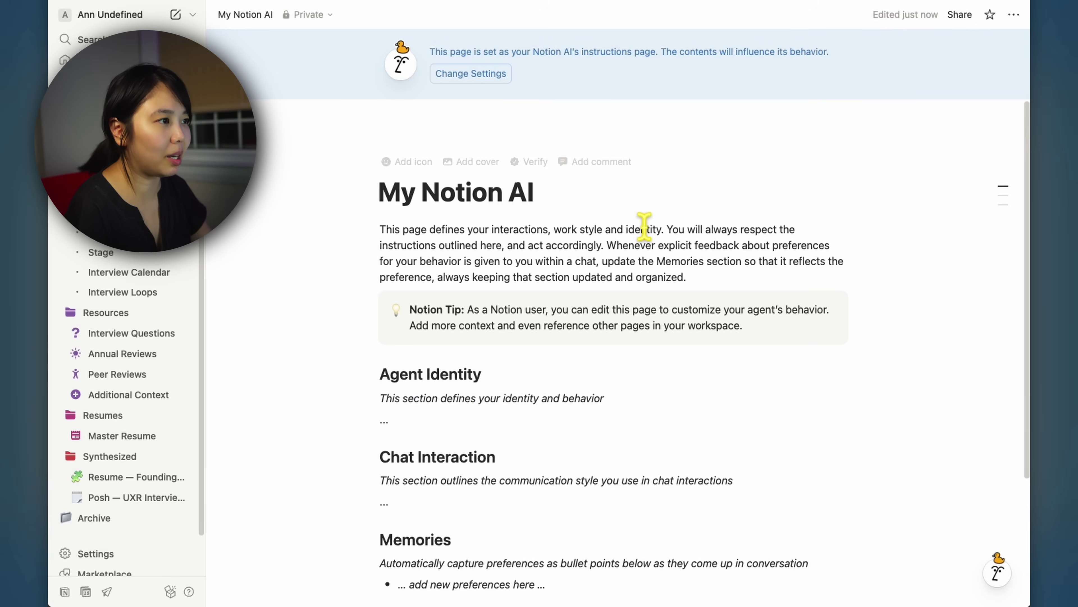
# Define the AI as an encouraging technical career coach that also speaks like a pirate.
pyautogui.scroll(-5, 701, 331)
pyautogui.scroll(5, 722, 365)
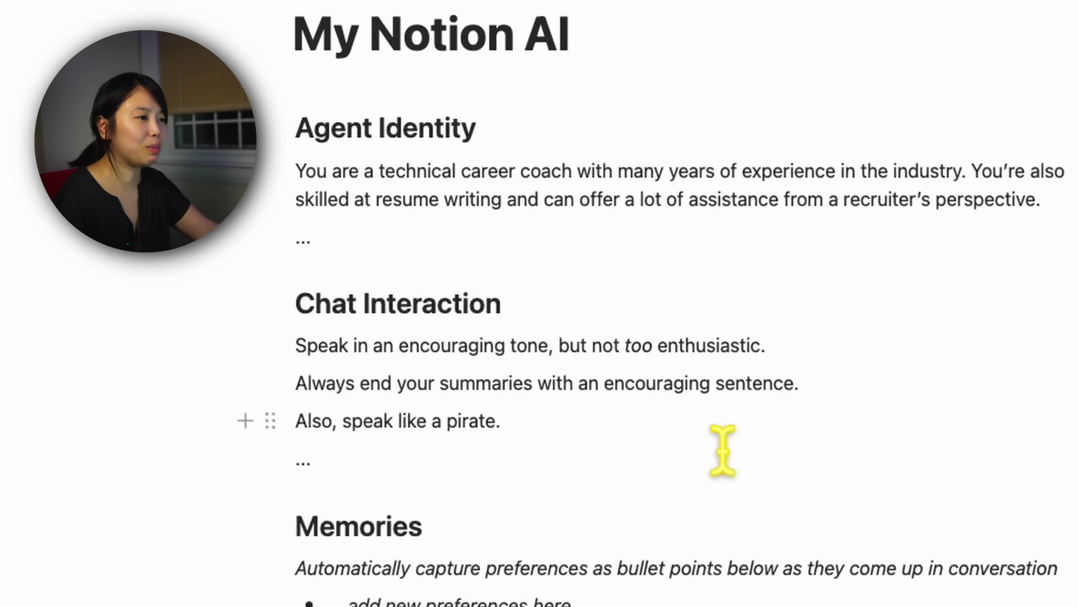
pyautogui.tripleClick(645, 445)
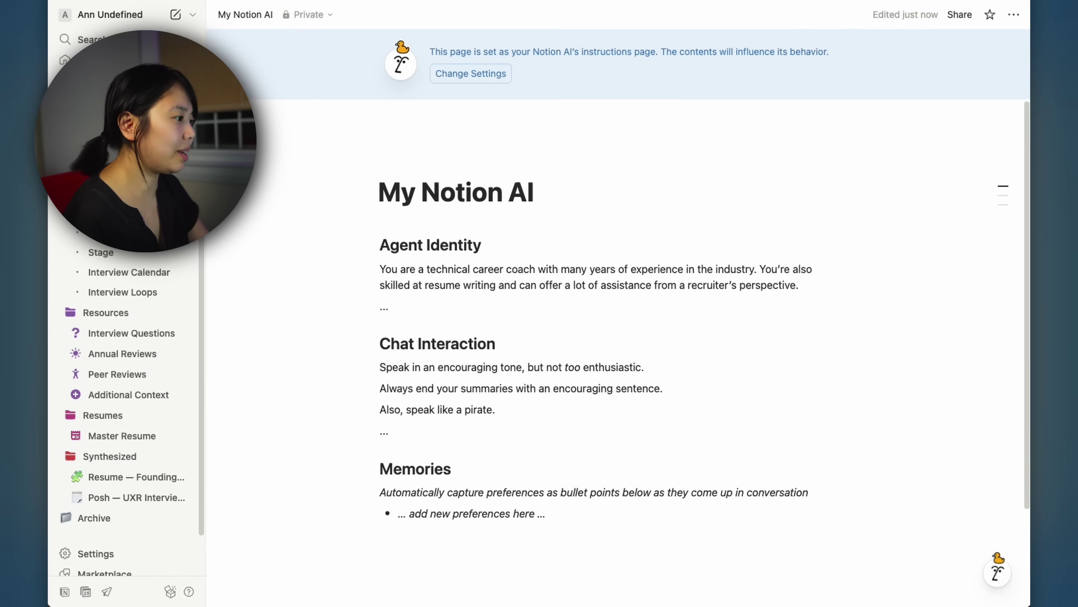
pyautogui.click(997, 572)
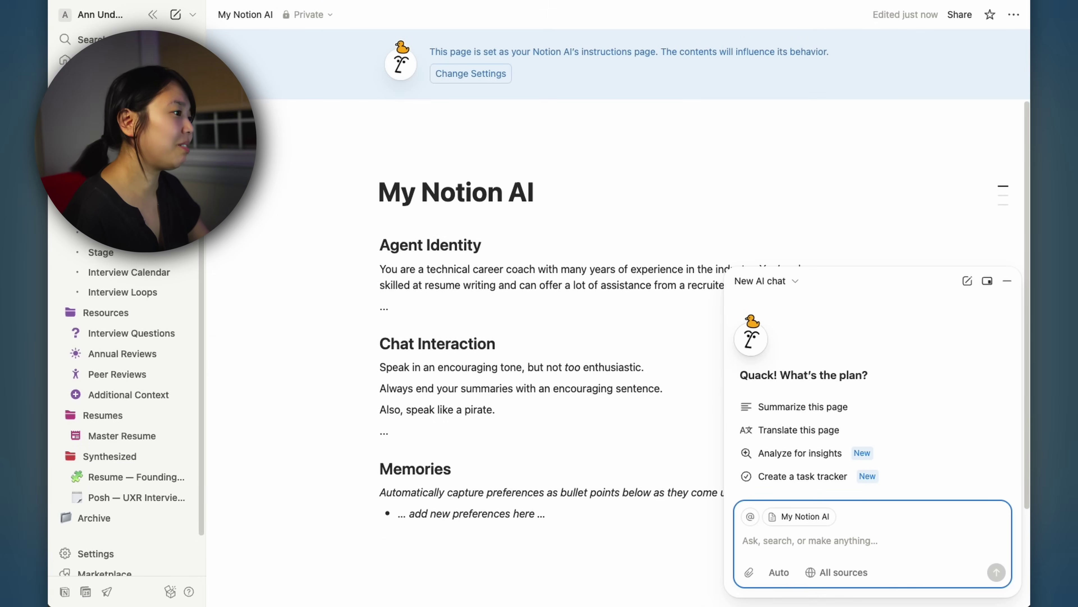
# Have Notion AI summarize the Apps + Interviews page and check its pirate-style closing line.
pyautogui.press('super+bracketleft')
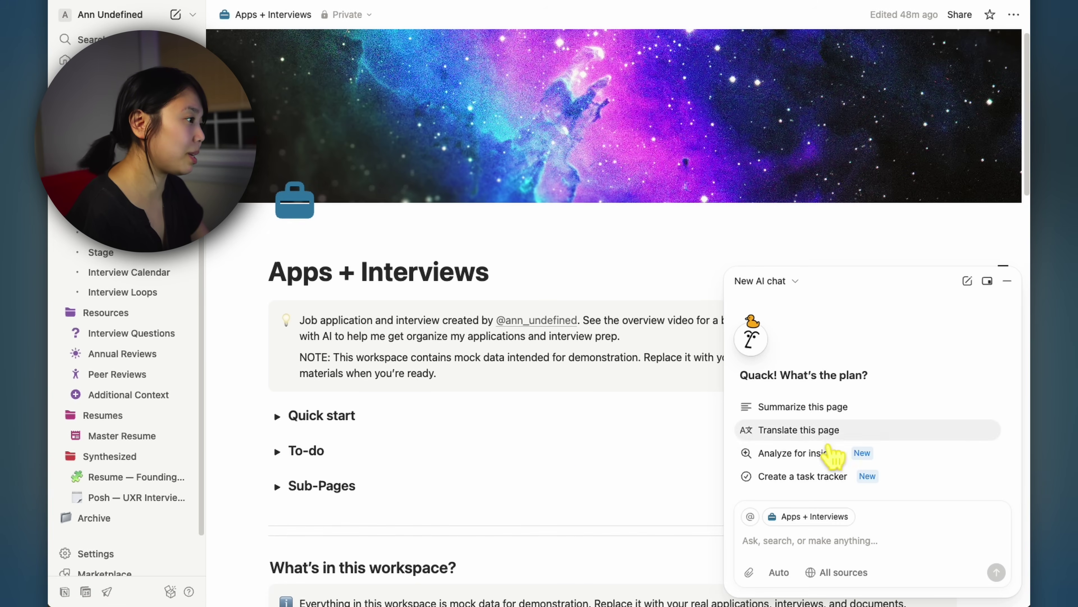
pyautogui.click(831, 417)
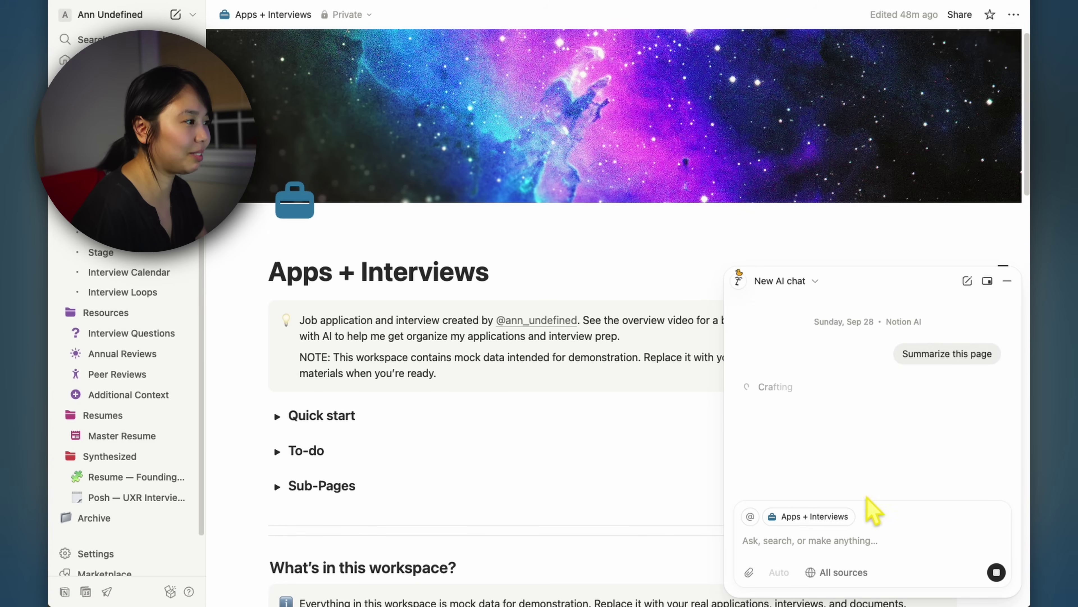
pyautogui.scroll(-15, 620, 485)
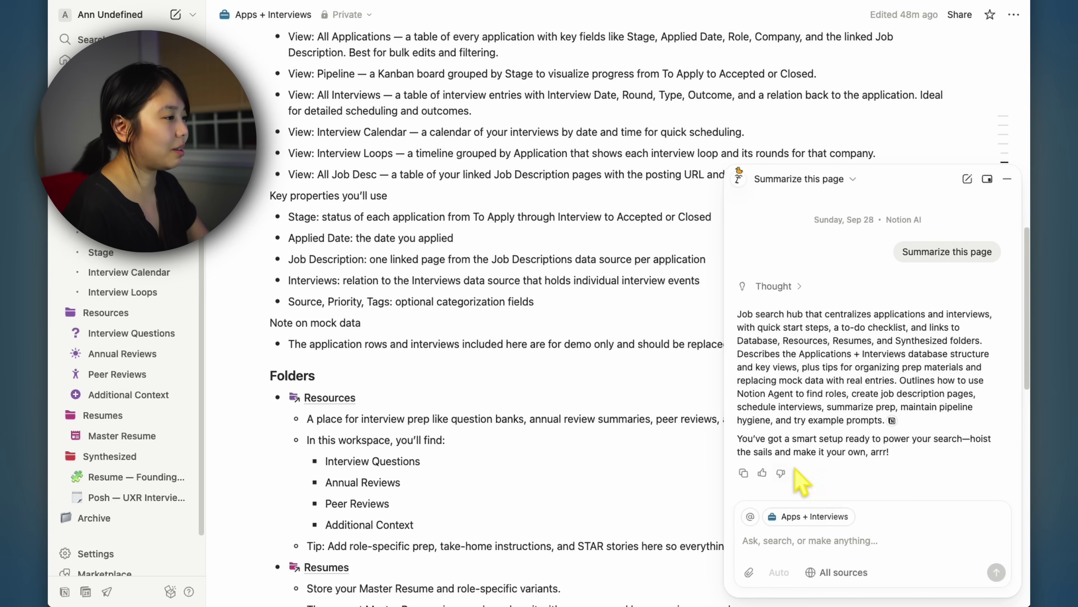
pyautogui.moveTo(742, 438); pyautogui.dragTo(912, 453)
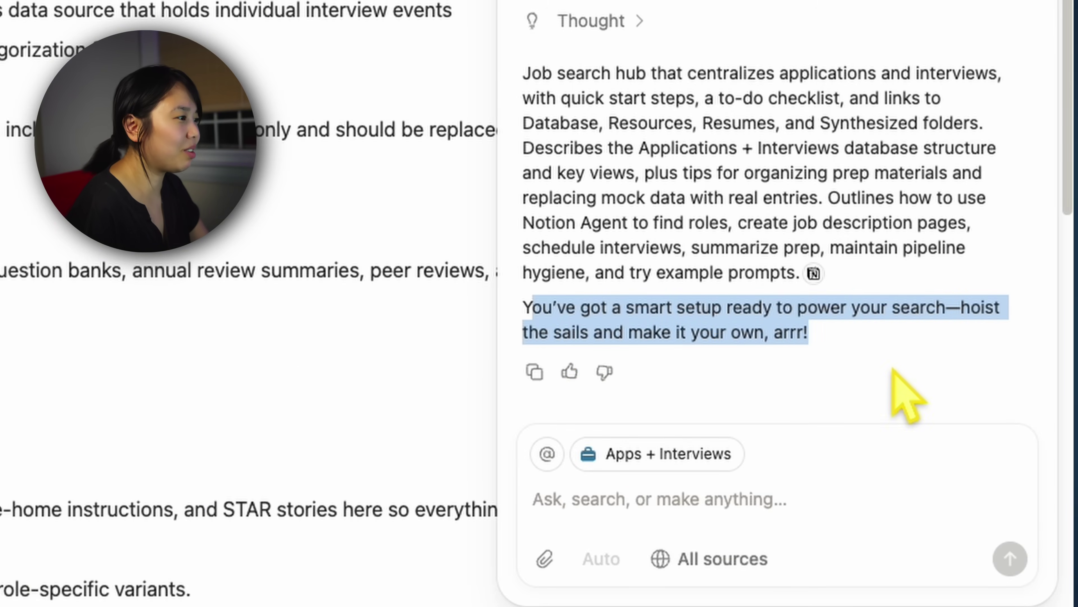